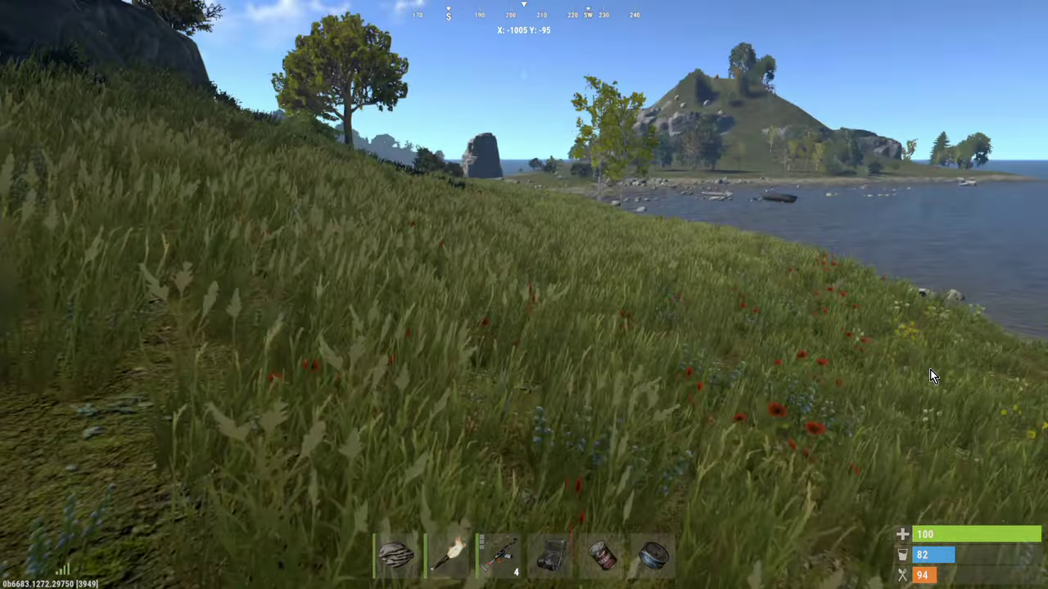
- Walk along the shoreline to the water's edge, then check the inventory: building plan, ammo, water, garment
key(w)
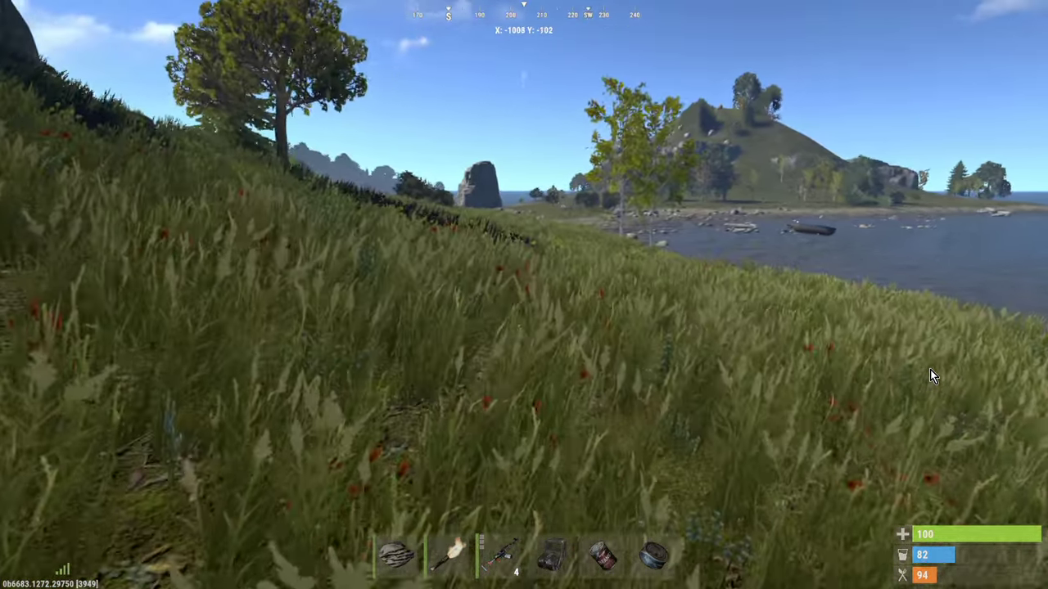
key(w)
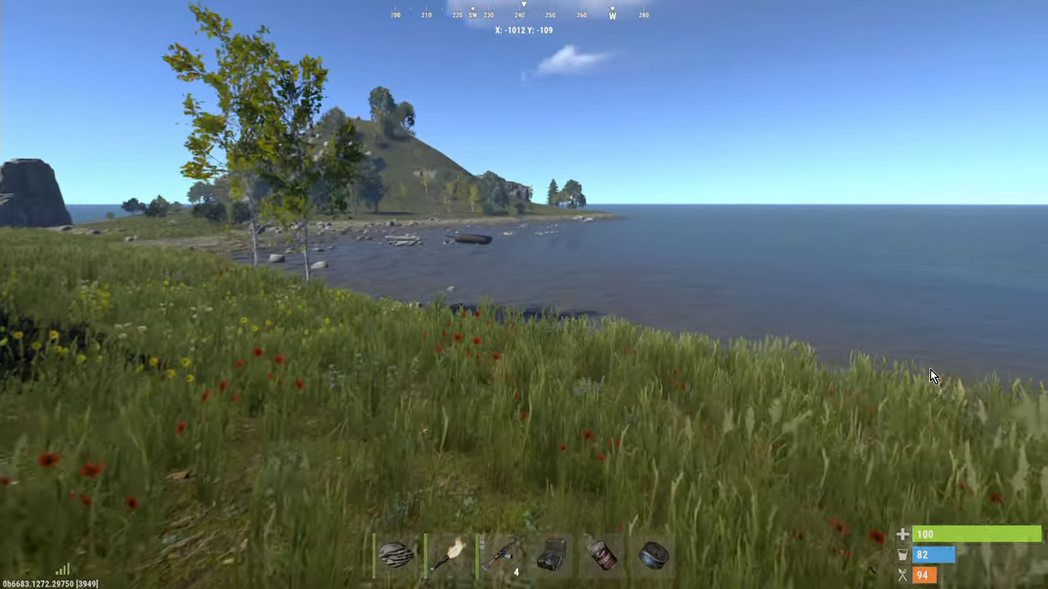
key(w)
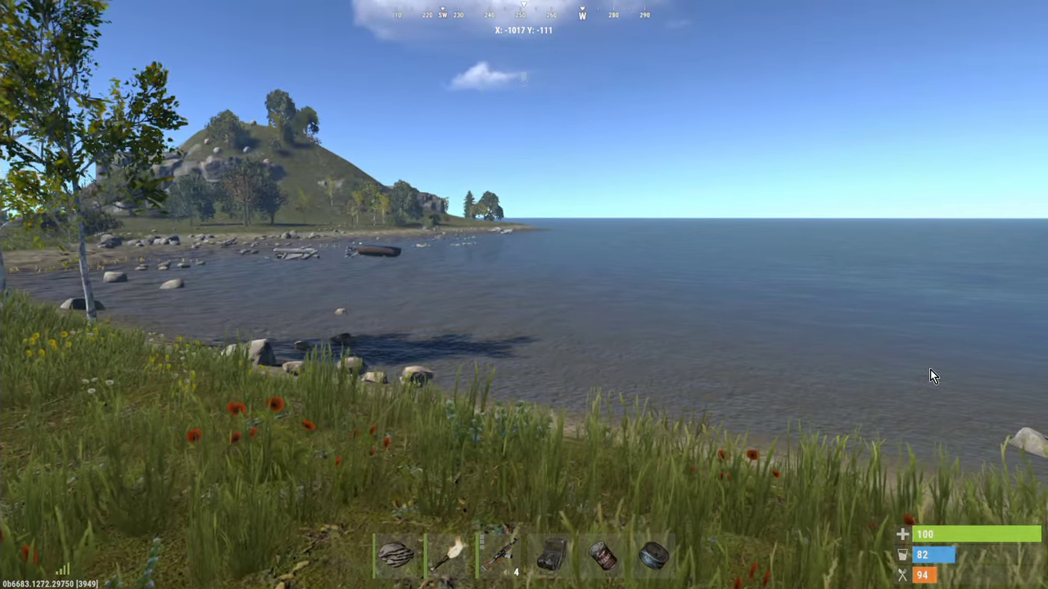
key(w)
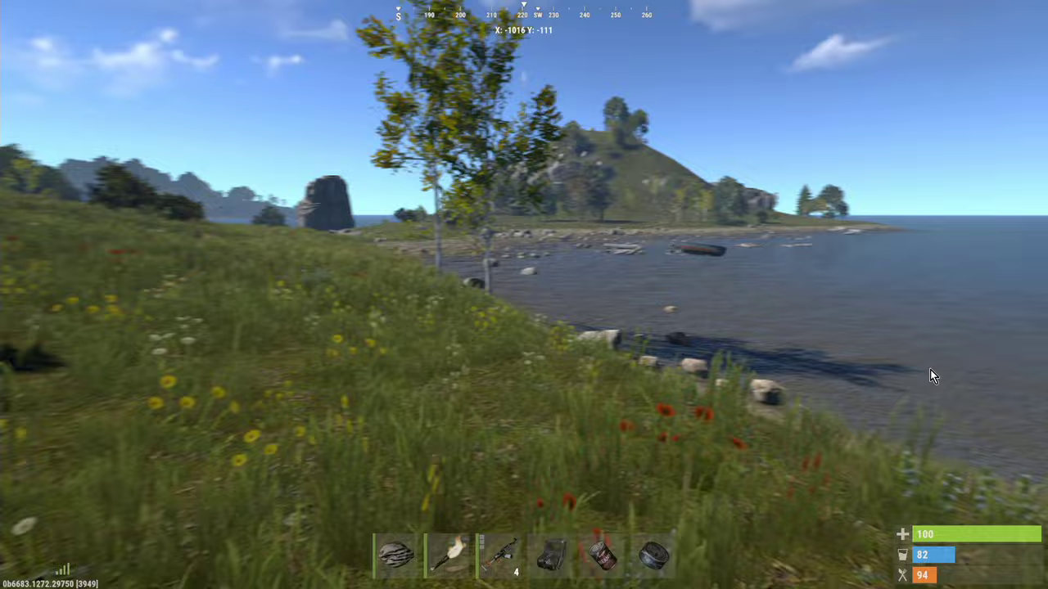
key(w)
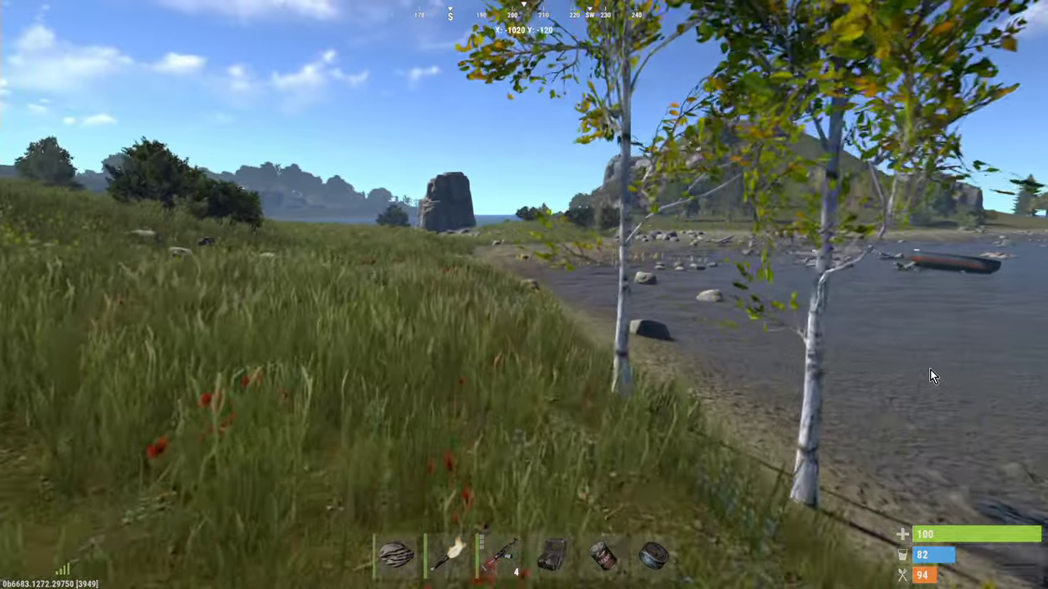
key(Tab)
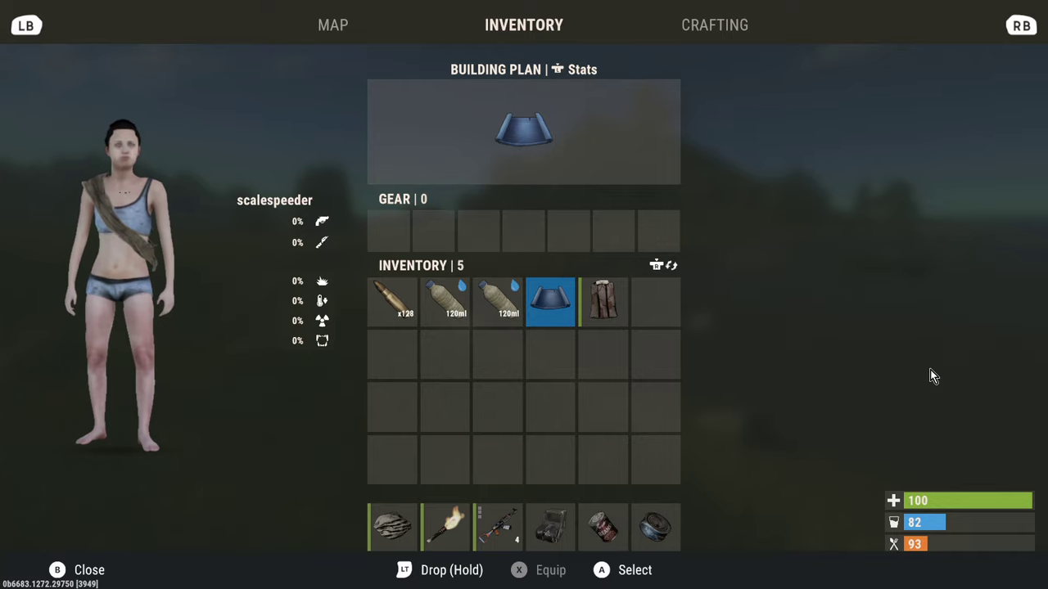
- Close the inventory, kill the character from the pause menu and respawn on the beach
key(Tab)
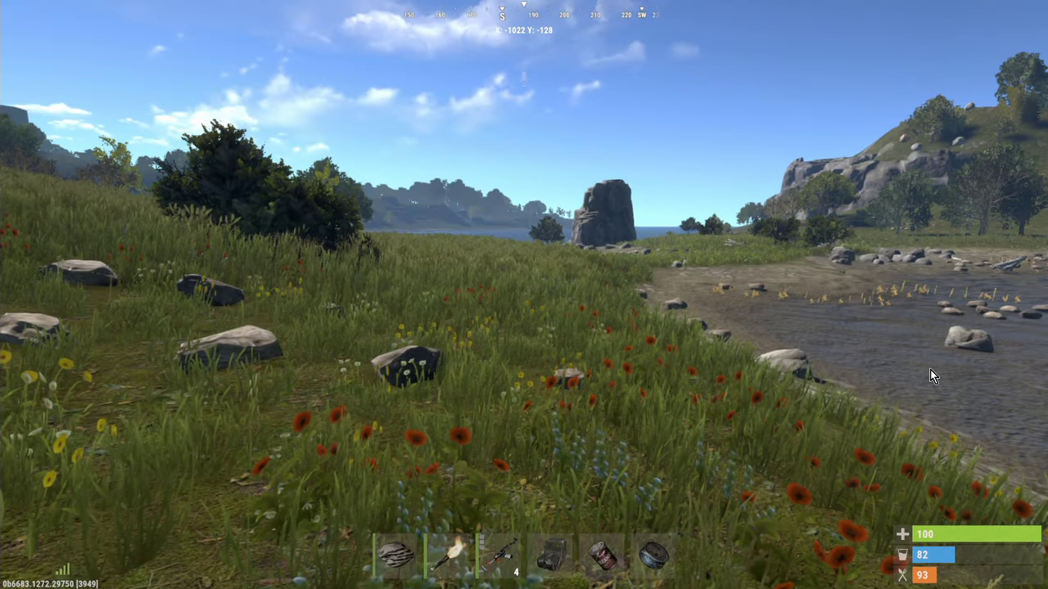
key(1)
key(Escape)
key(Down)
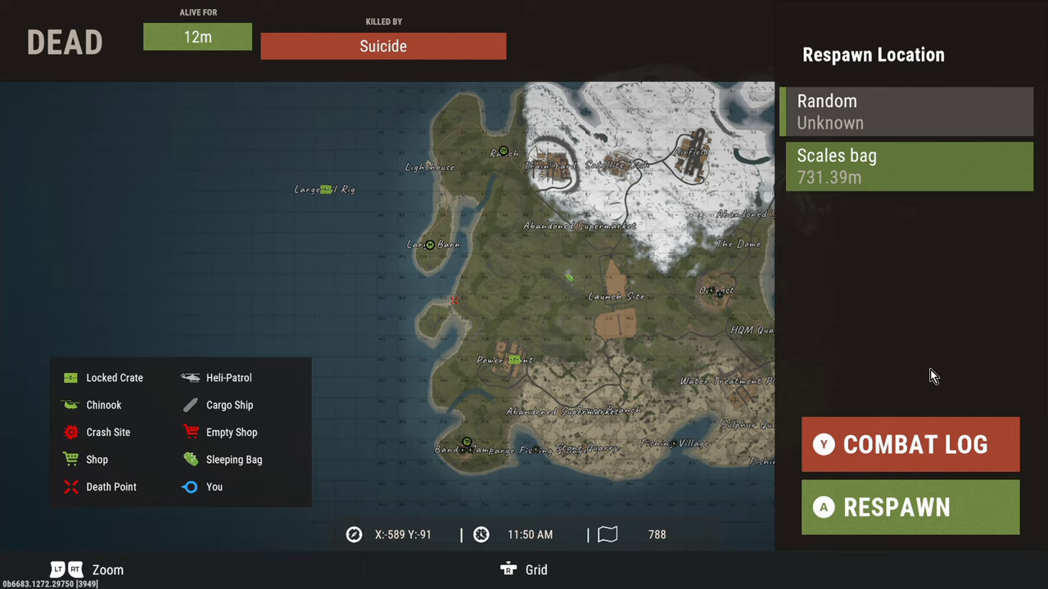
key(Return)
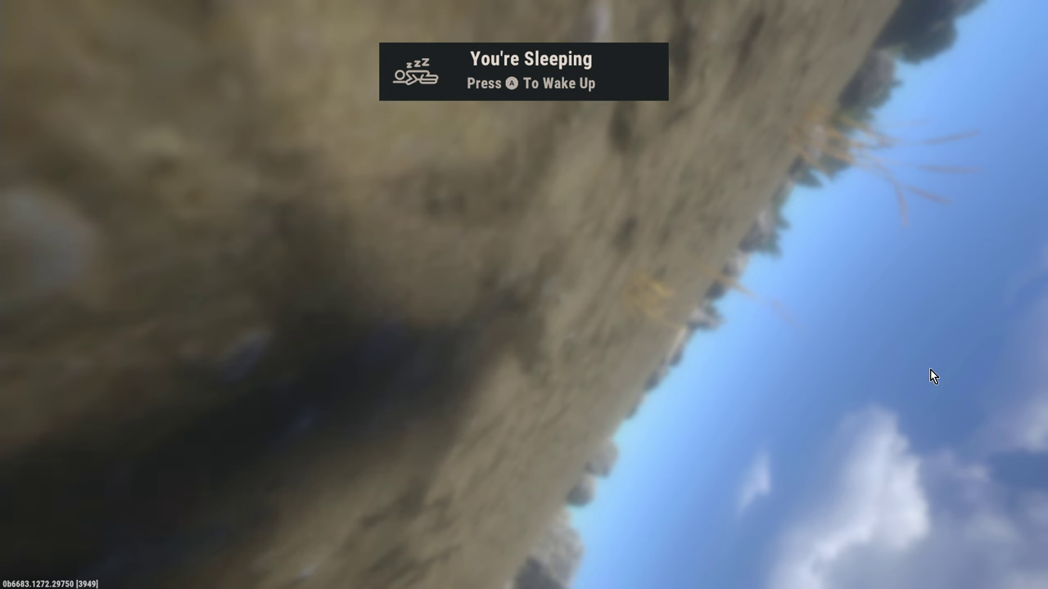
- Wake up and attach the Holo Sight to the Assault Rifle from the inventory
key(a)
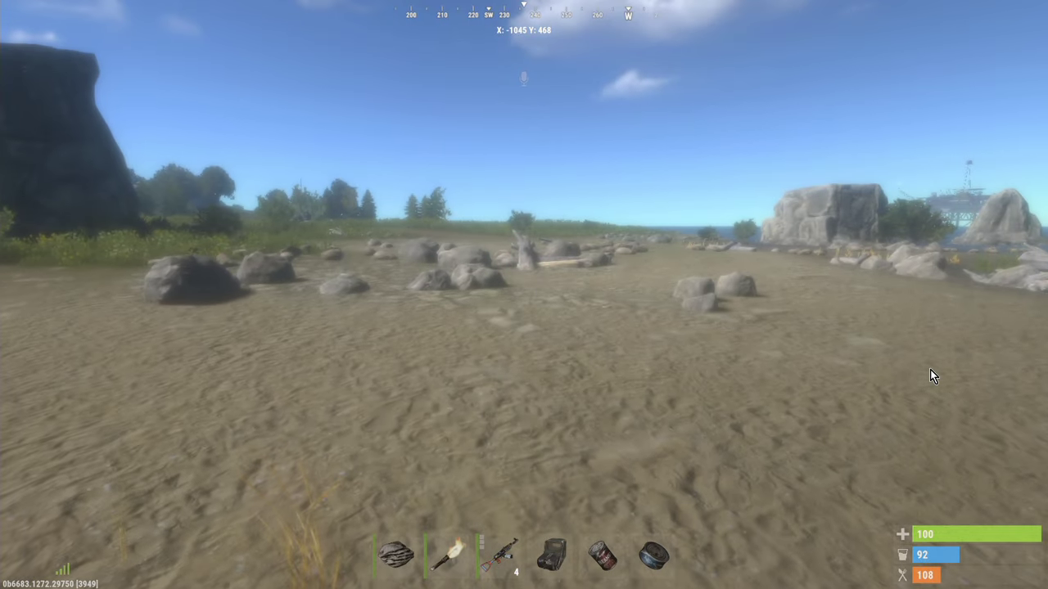
key(q)
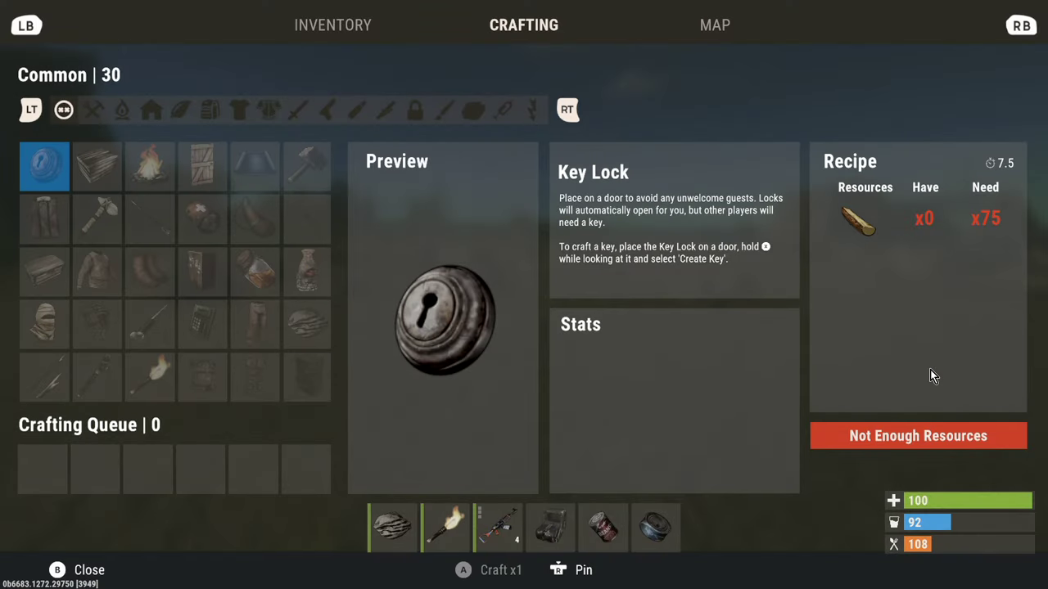
key(q)
key(Tab)
key(Right)
key(Down)
key(Down)
key(Down)
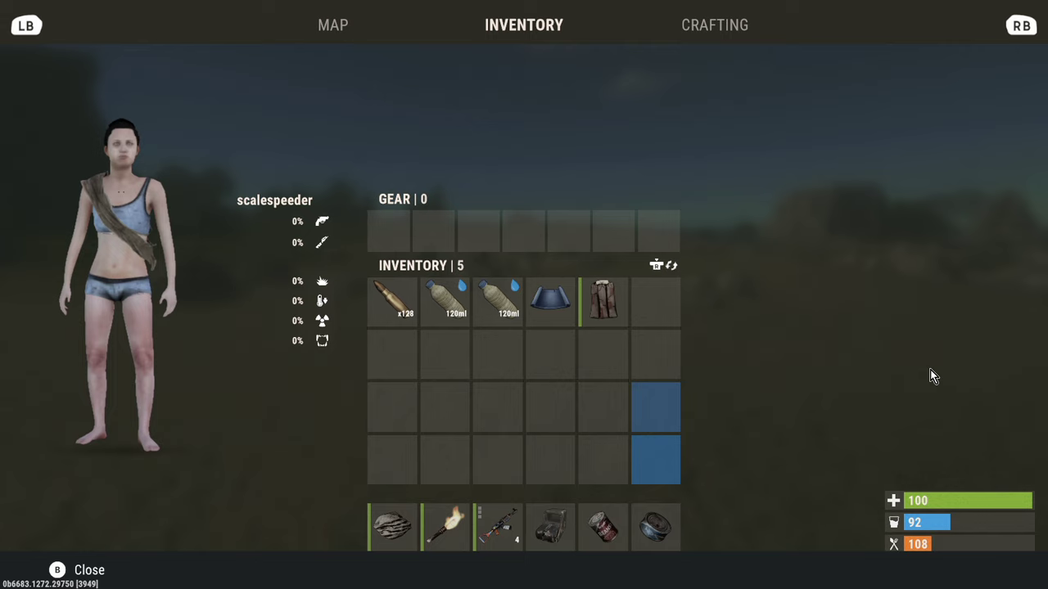
key(Left)
key(Left)
key(Down)
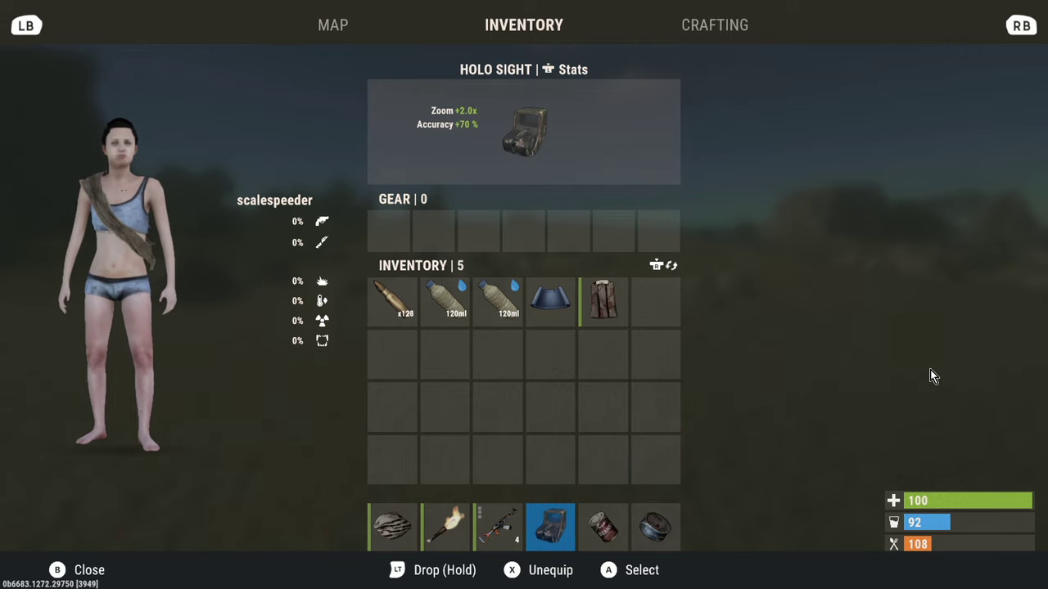
key(Left)
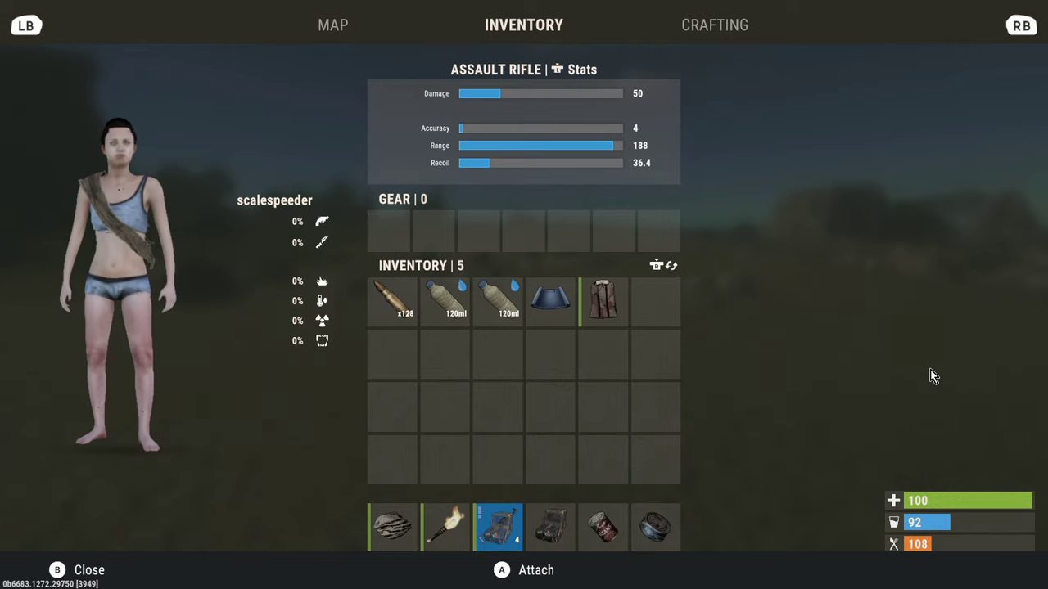
- Equip the rifle, aim through the holo sight, fire a test shot and reload
key(Tab)
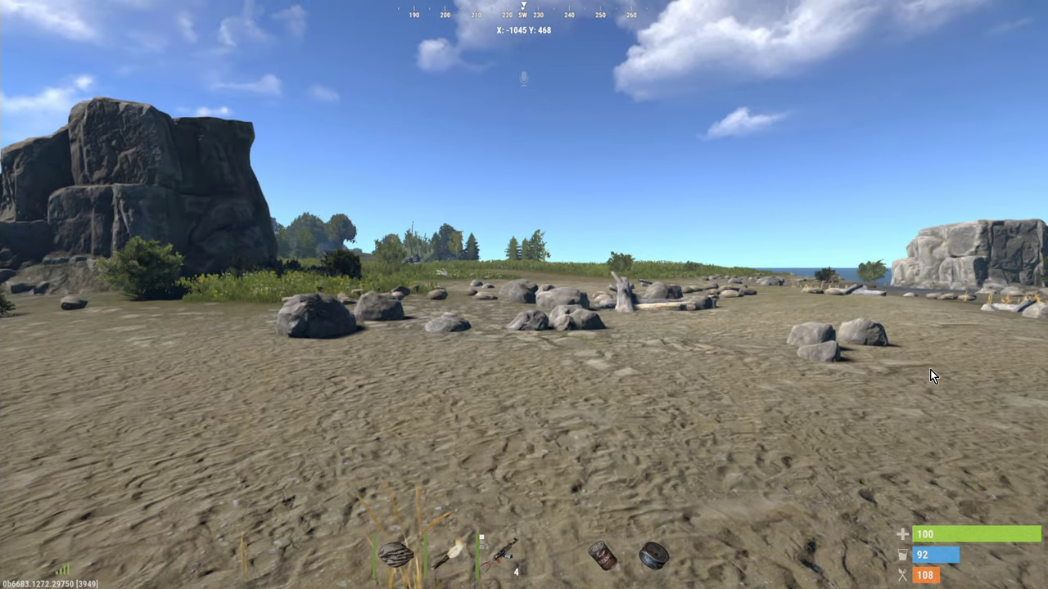
key(2)
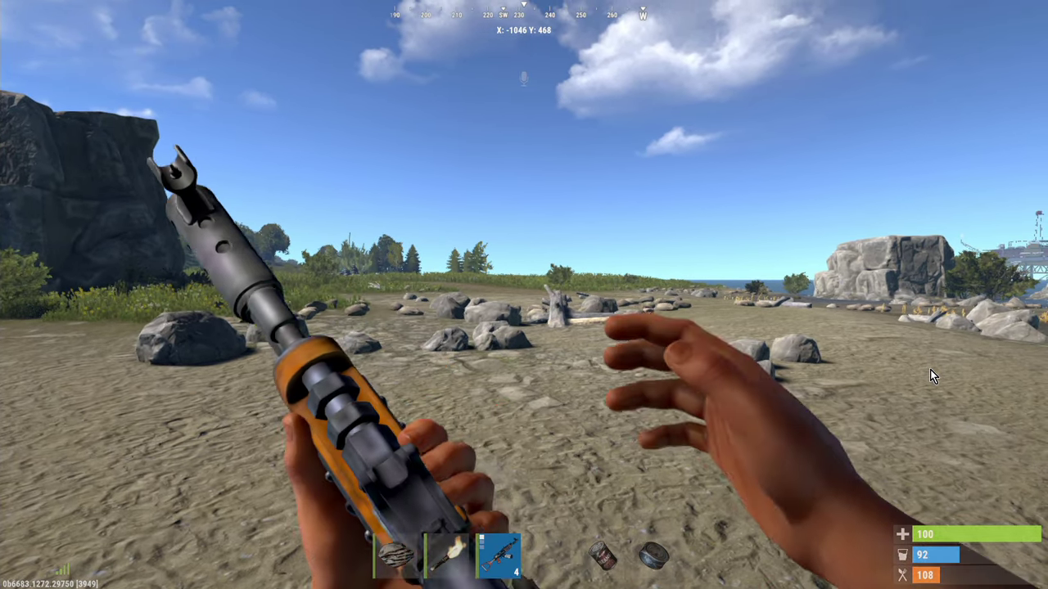
right_click(929, 369)
click(930, 369)
click(930, 369)
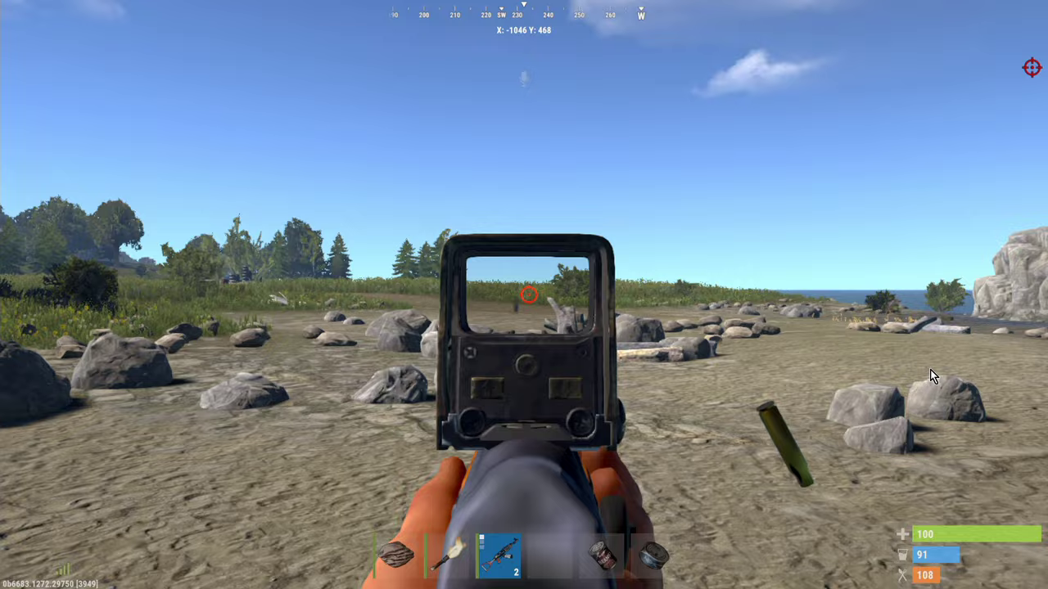
key(r)
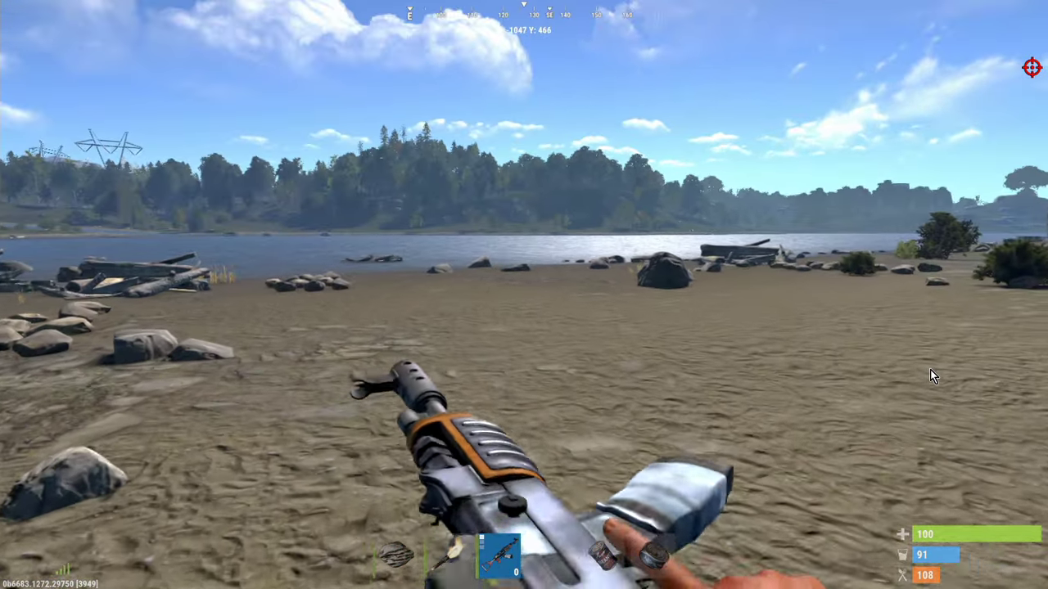
key(3)
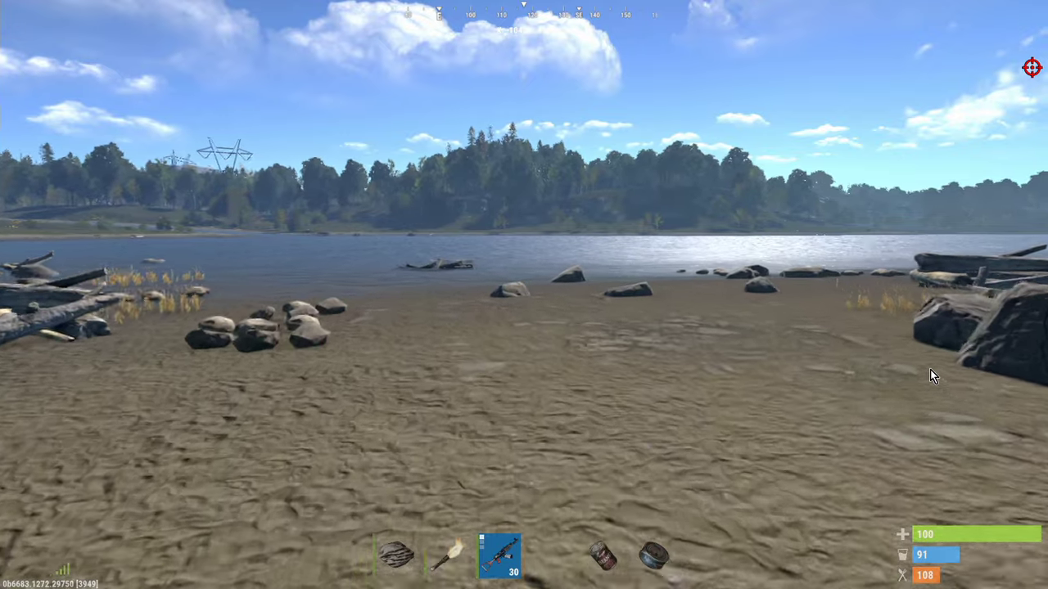
- Walk the shore looking toward the lighthouse and rock, then switch to the Kit Spawning wiki
key(w)
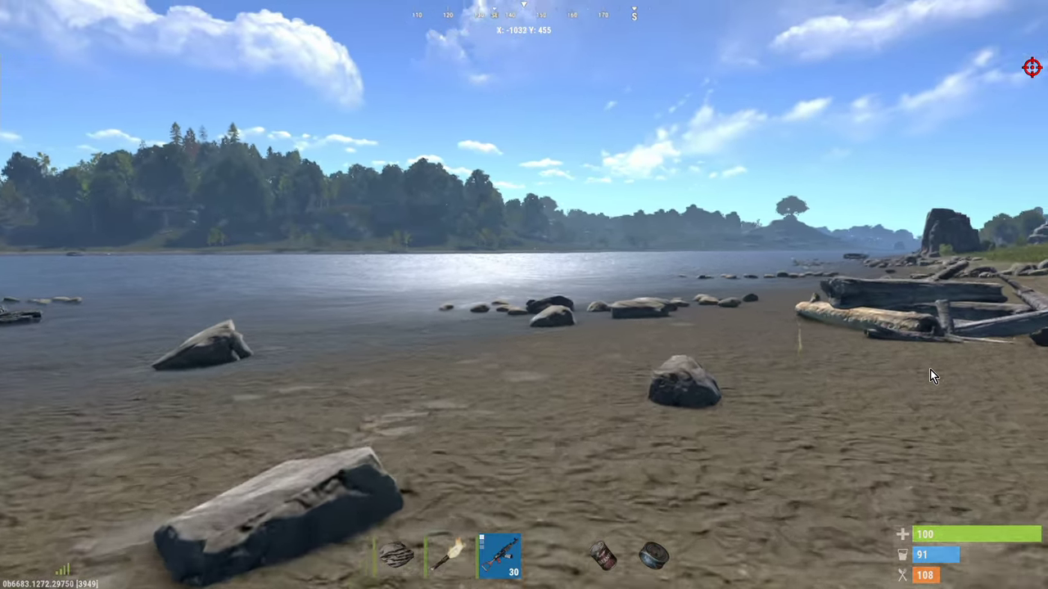
key(3)
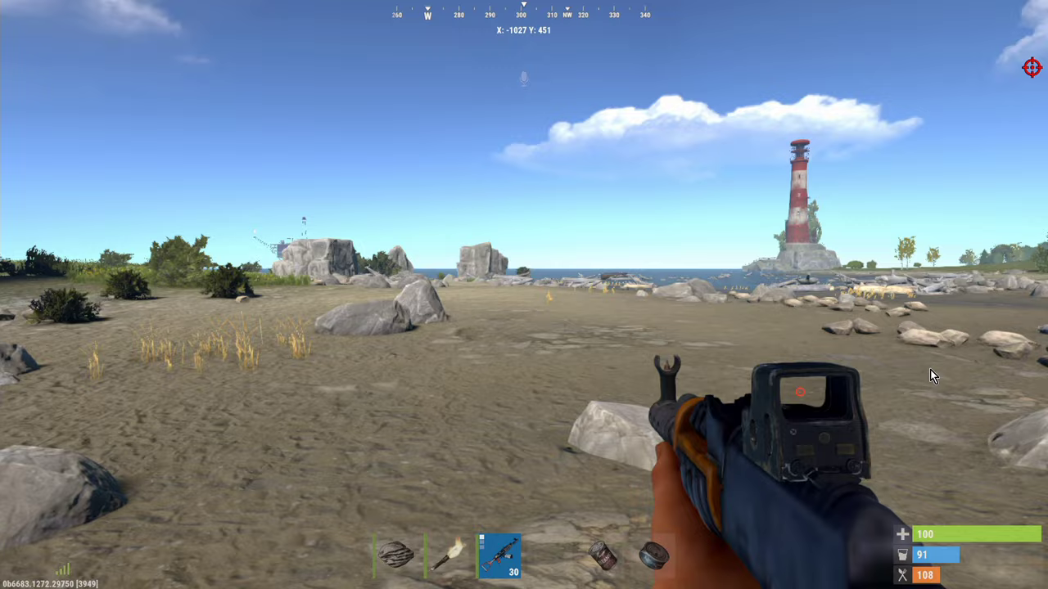
key(3)
key(3)
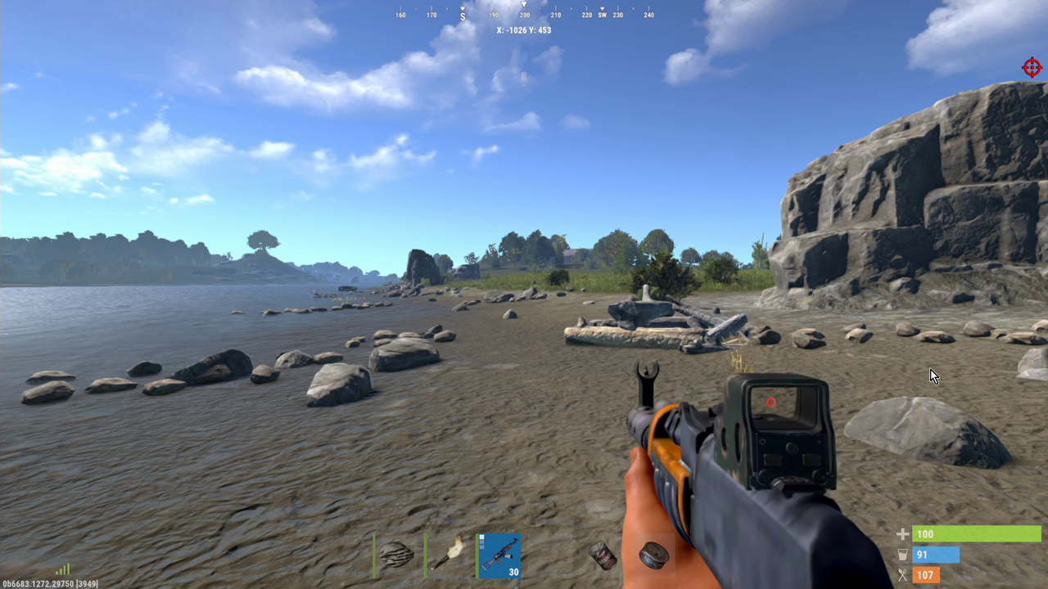
key(alt+Tab)
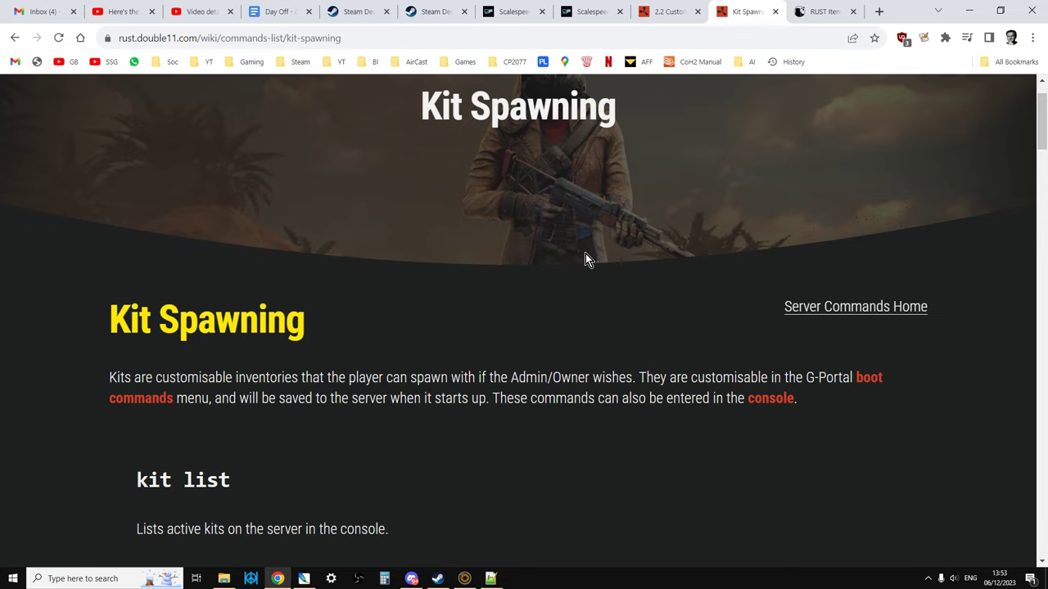
- Scroll the Kit Spawning wiki to the kit add syntax and example, then switch to the RUST Item List page
scroll(588, 258, down, 1)
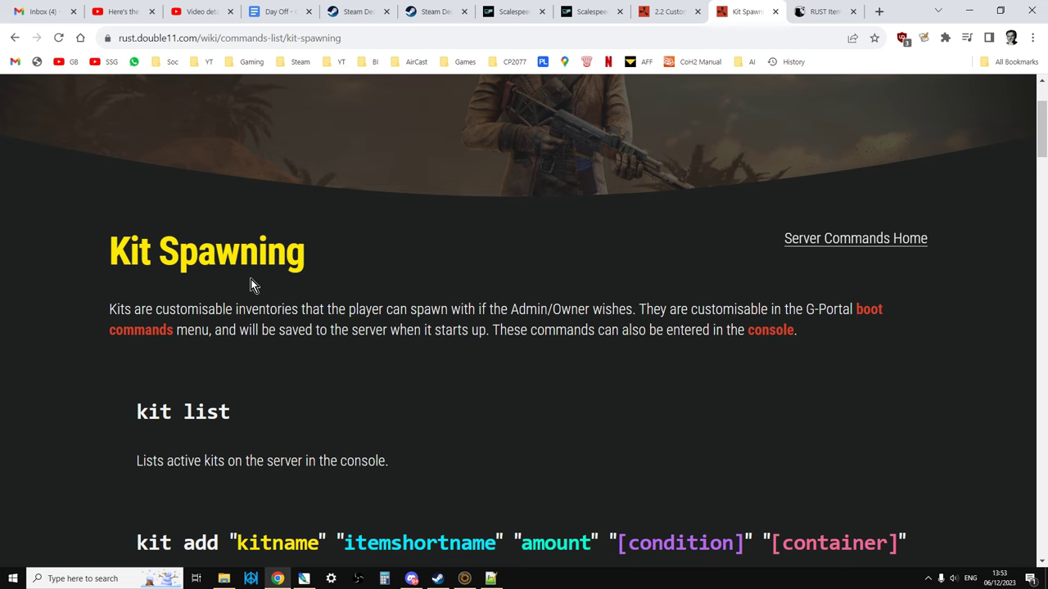
scroll(229, 286, down, 3)
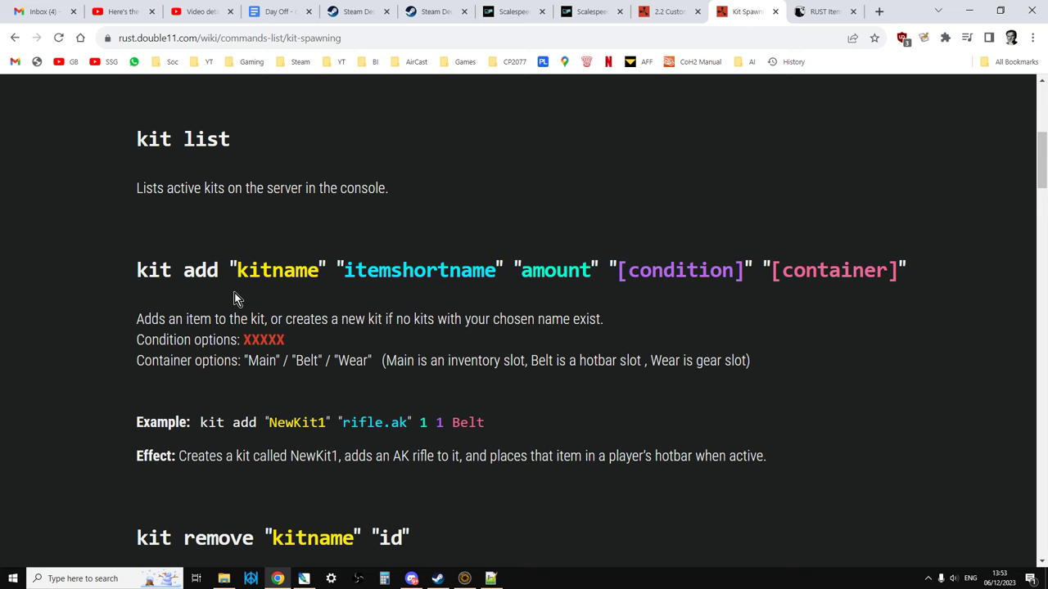
scroll(234, 298, up, 1)
scroll(234, 294, up, 3)
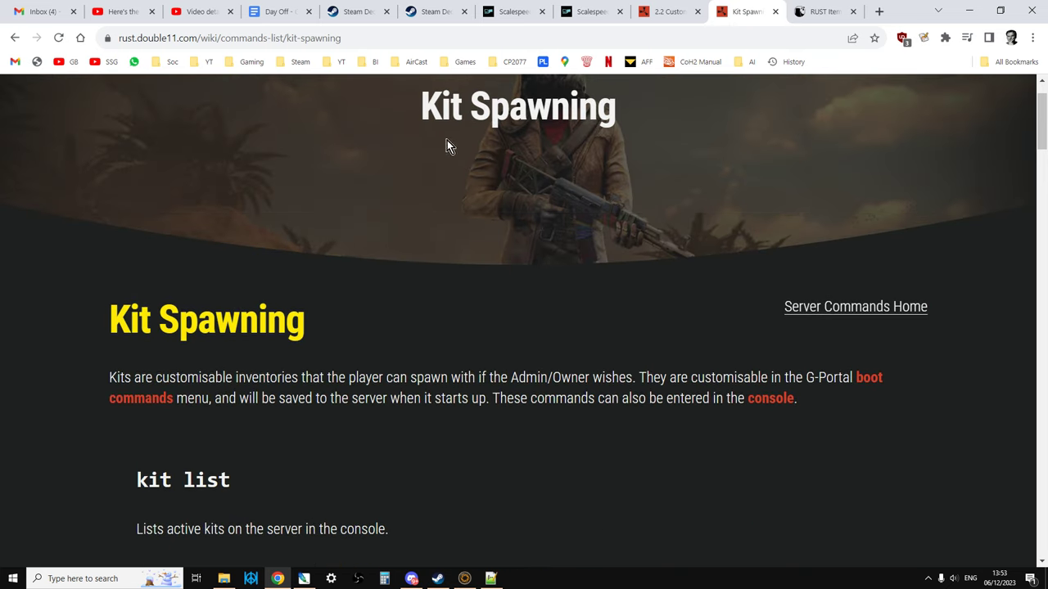
click(809, 11)
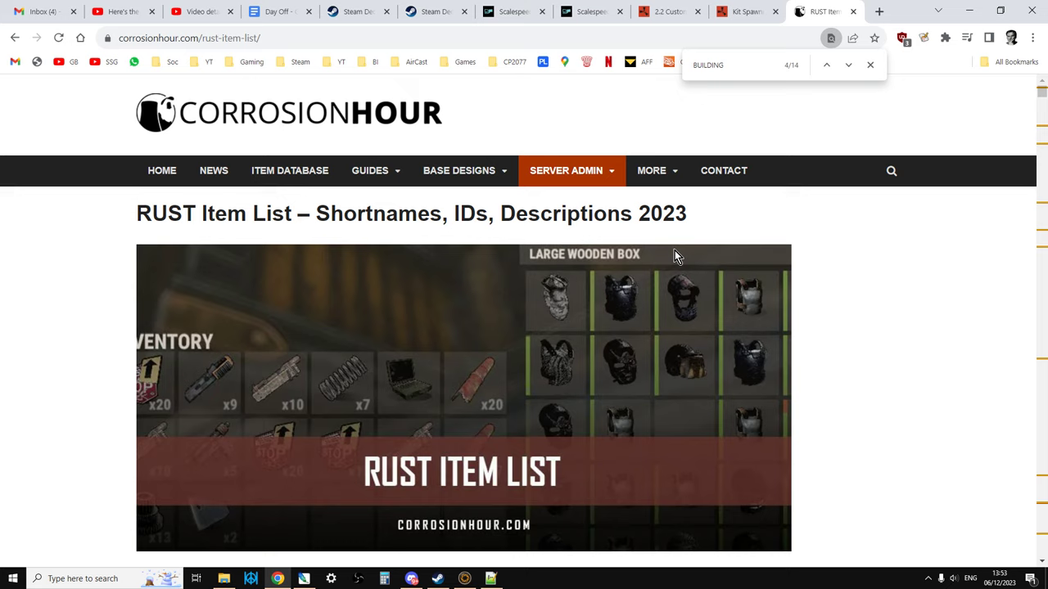
- Scroll the item table, highlight rows from ammo.snowballgun to 40mm HE Grenade, and close the BUILDING search
scroll(679, 278, down, 8)
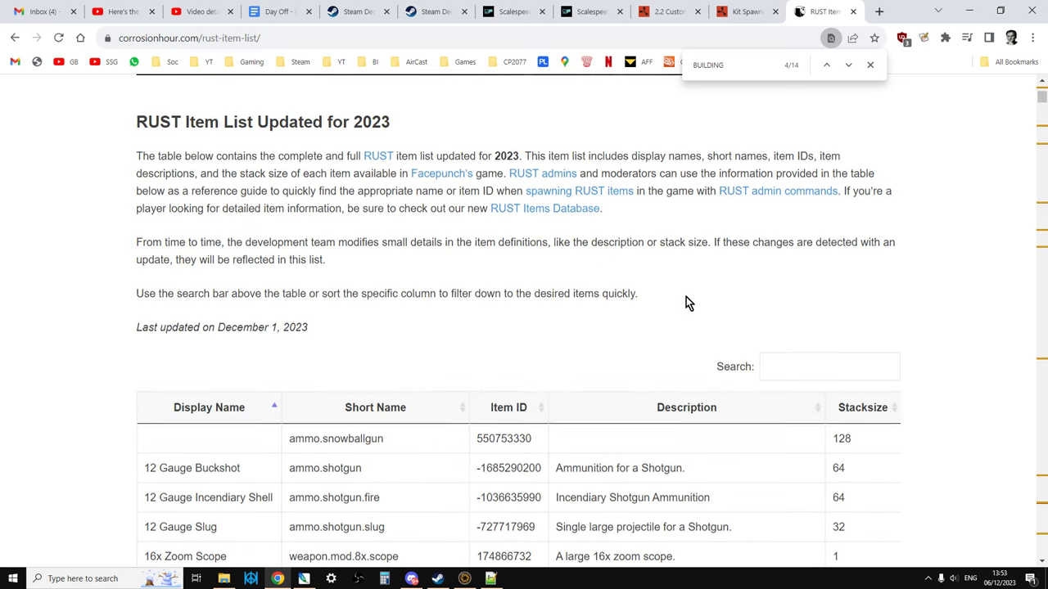
scroll(676, 317, down, 1)
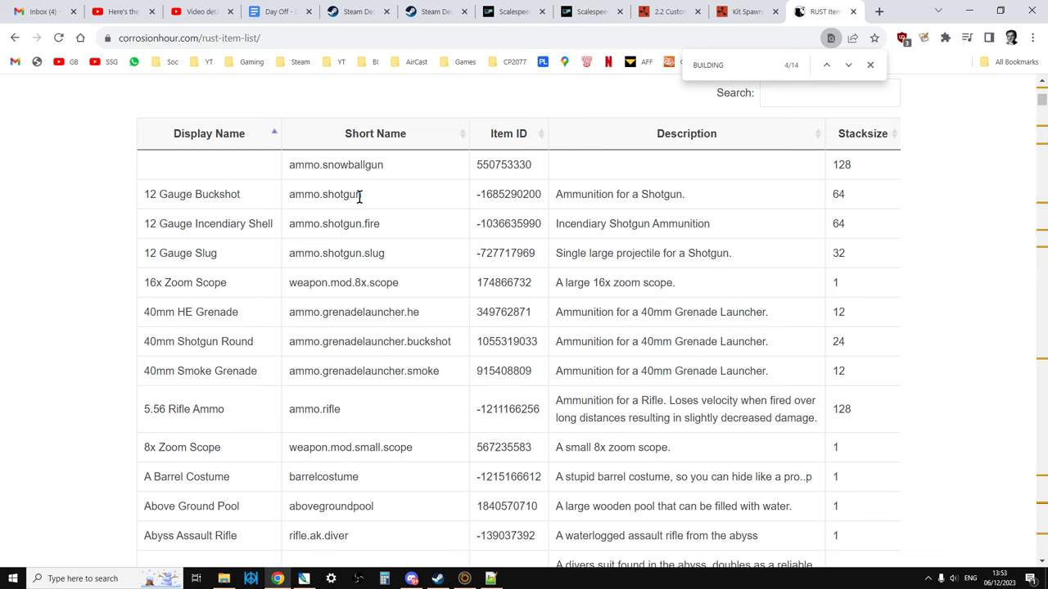
drag(359, 179, 352, 341)
click(351, 364)
click(869, 64)
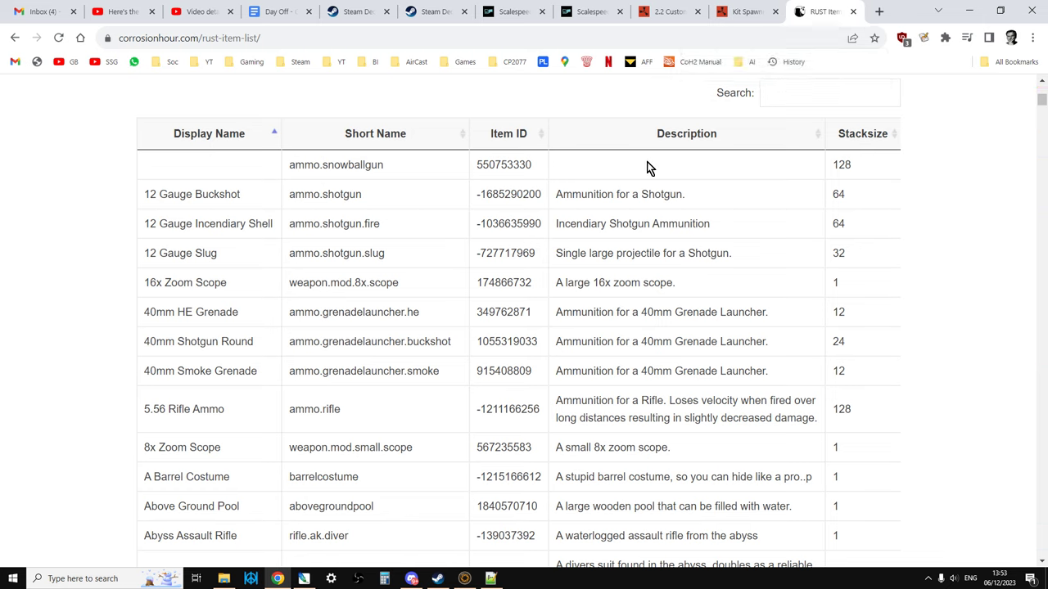
- Search the page for 'suit' and step through matches to the Arctic Scientist Suit (6/73)
key(ctrl+f)
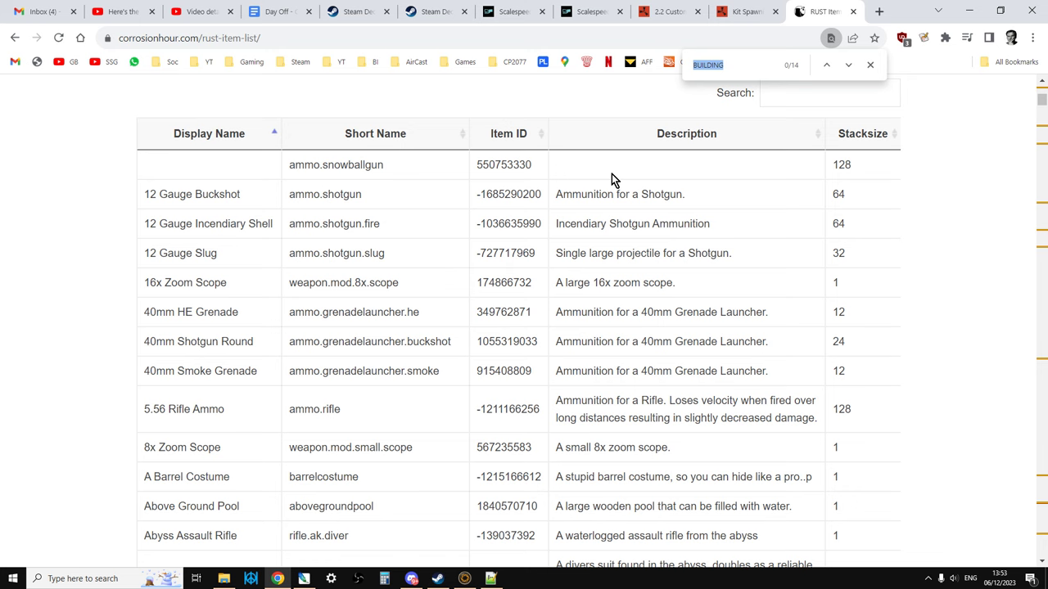
text(suit)
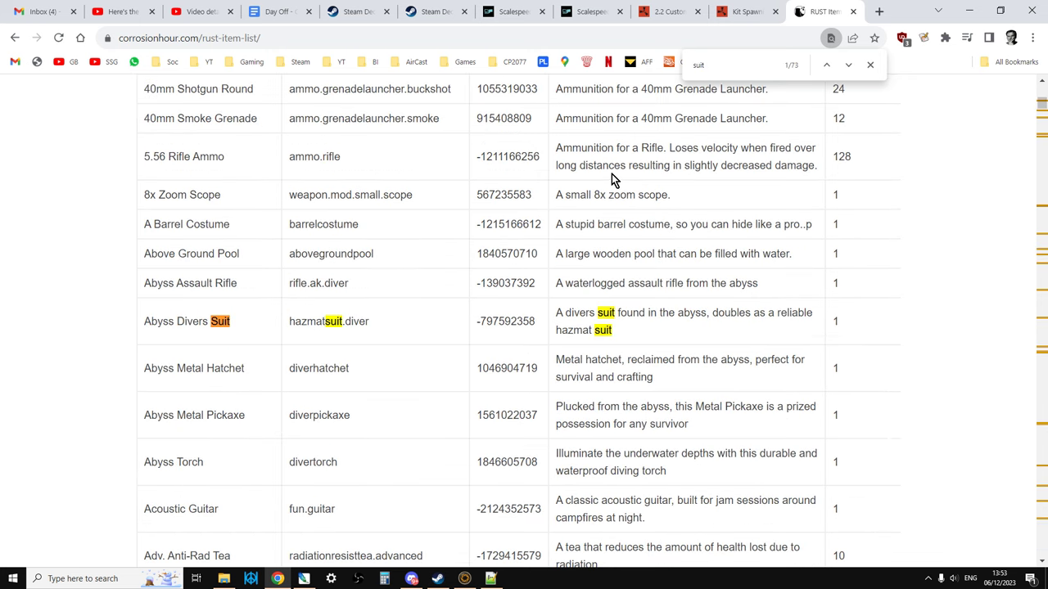
click(849, 65)
click(848, 67)
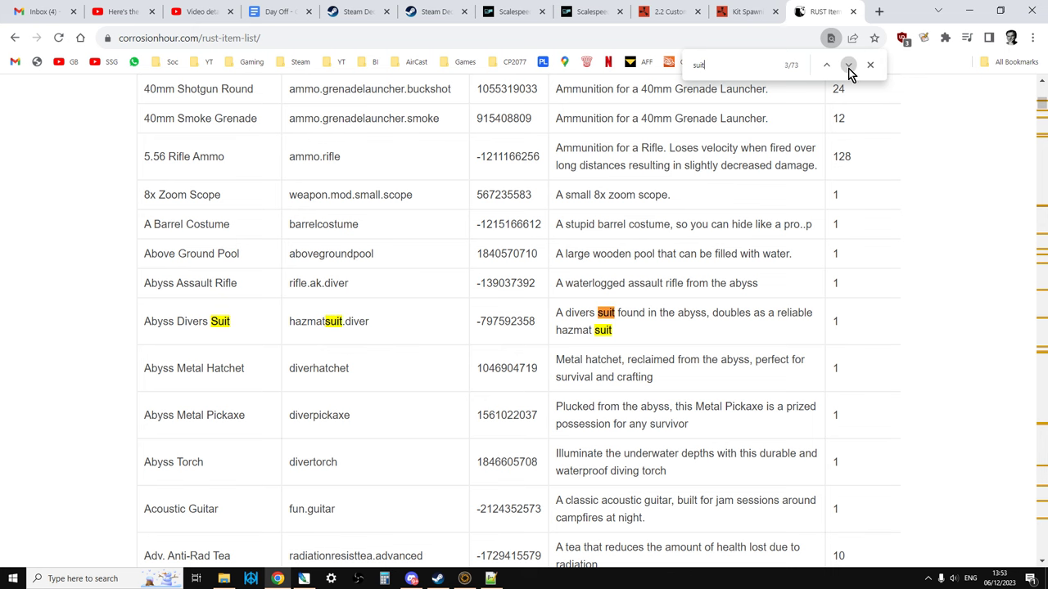
click(848, 67)
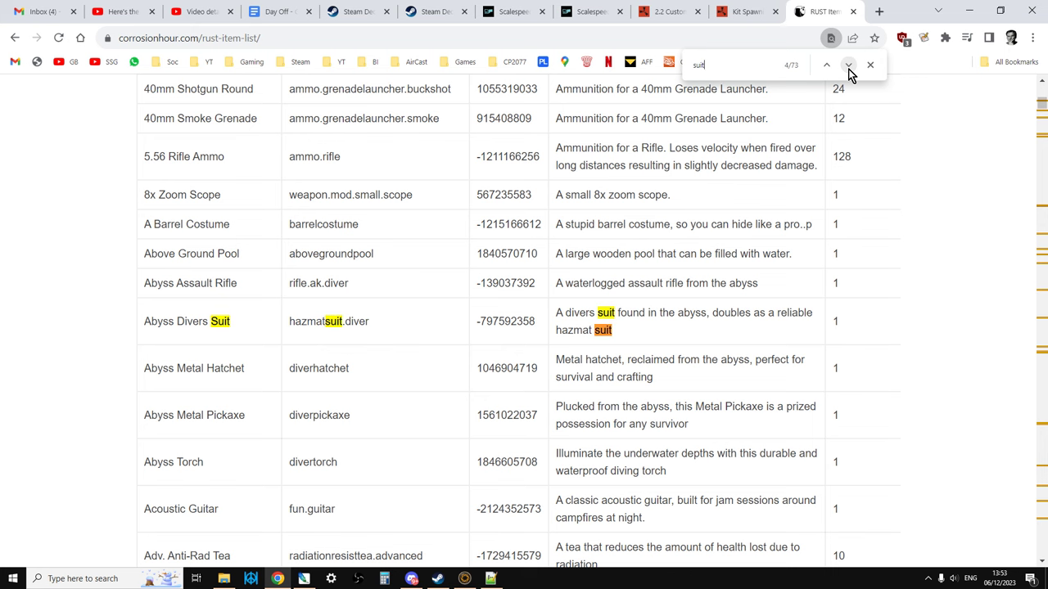
click(849, 67)
click(848, 67)
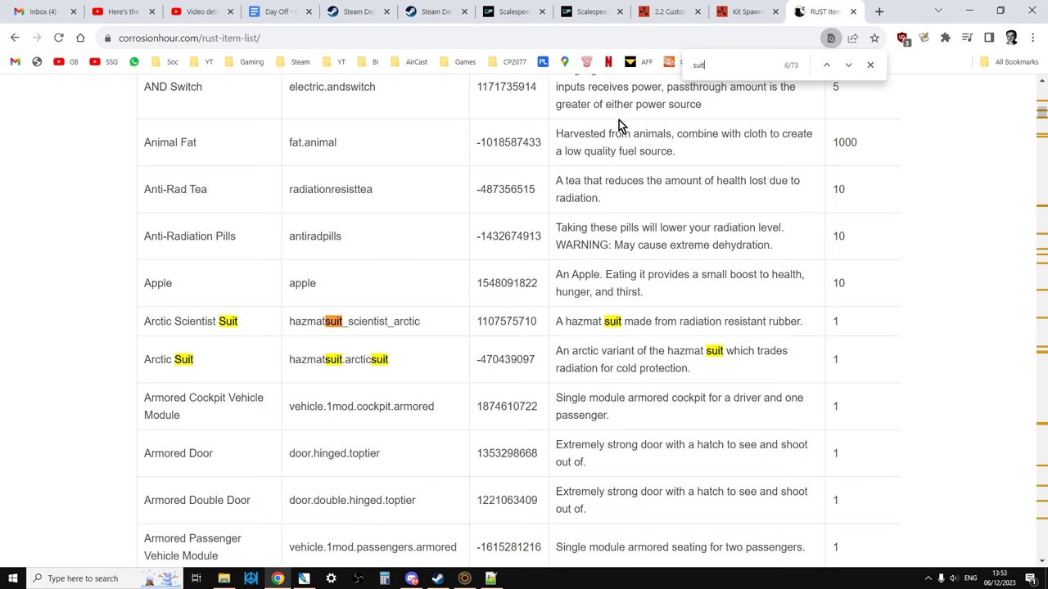
click(490, 579)
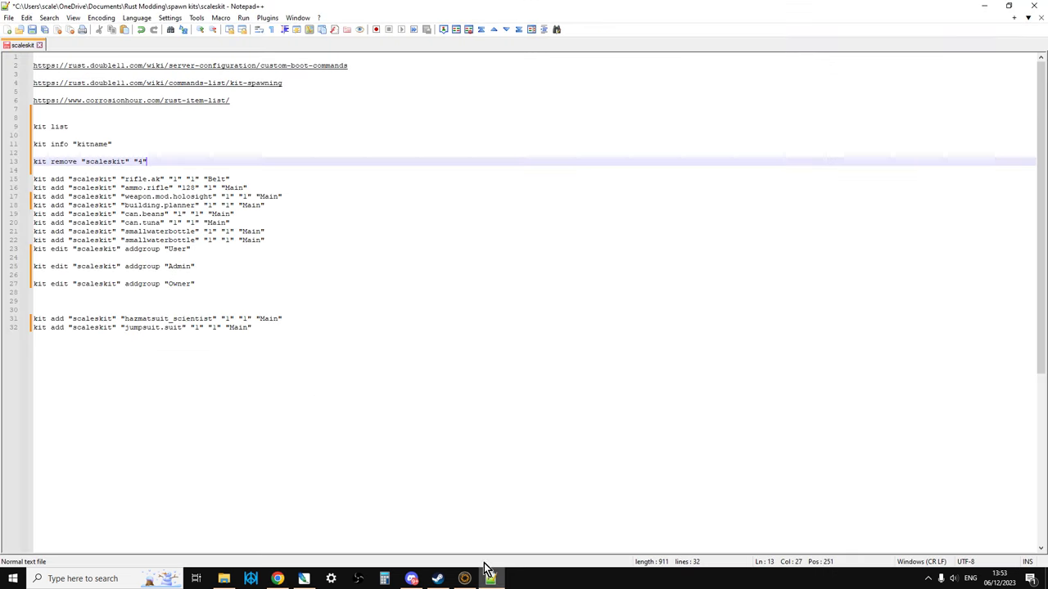
click(35, 178)
drag(34, 179, 126, 198)
click(32, 174)
drag(32, 173, 252, 281)
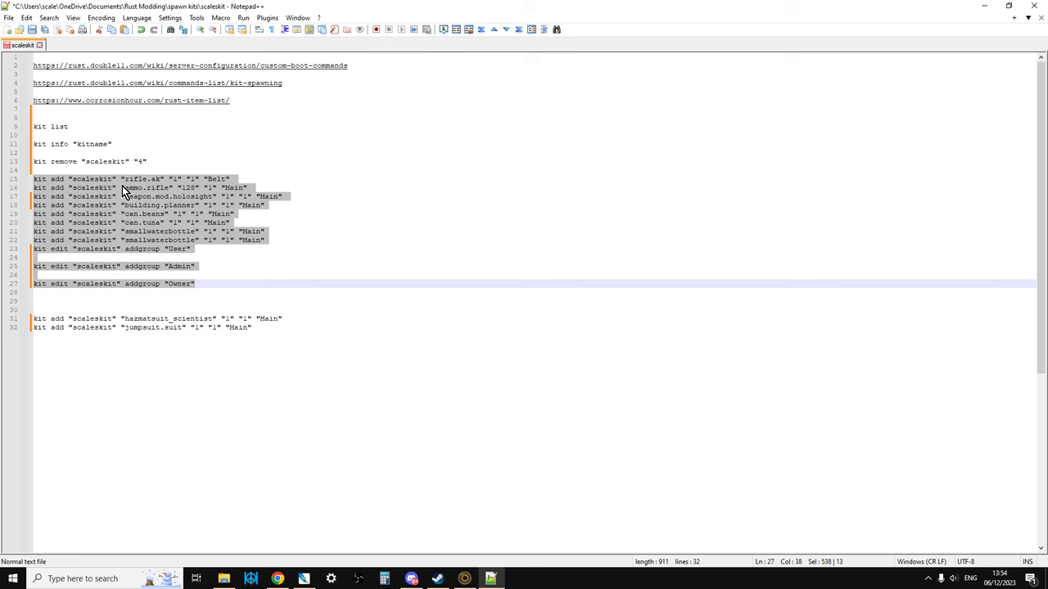
click(235, 294)
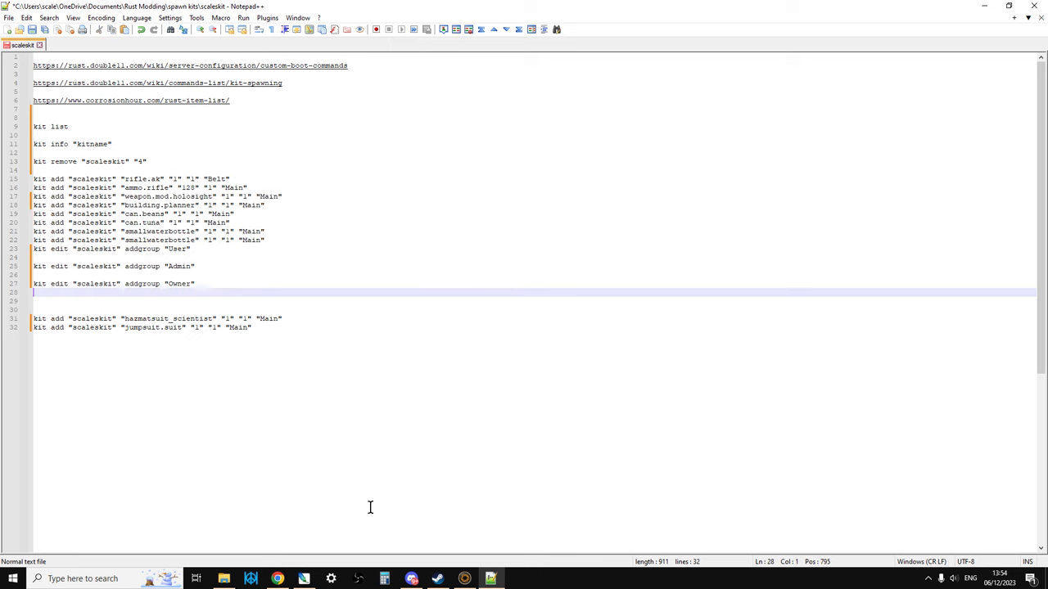
click(278, 580)
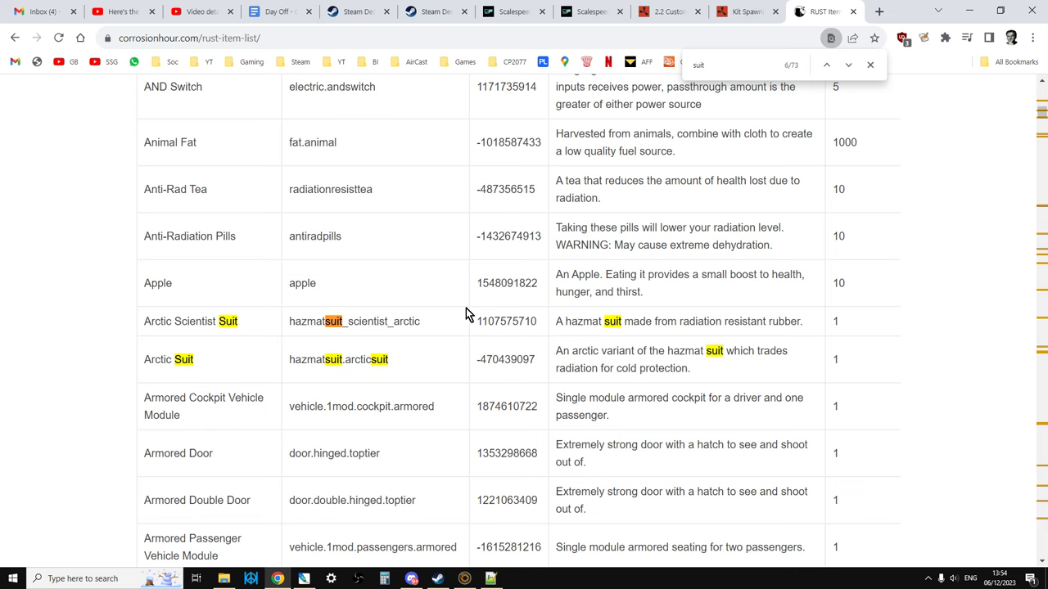
- Scroll through the server's Player settings, then switch to its Console page
click(524, 15)
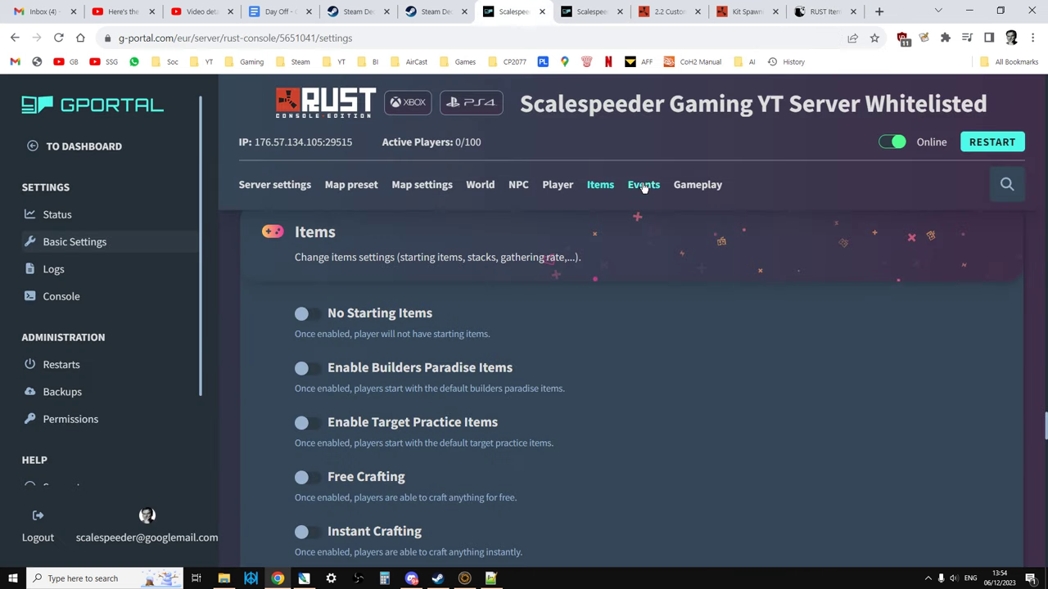
scroll(514, 228, up, 5)
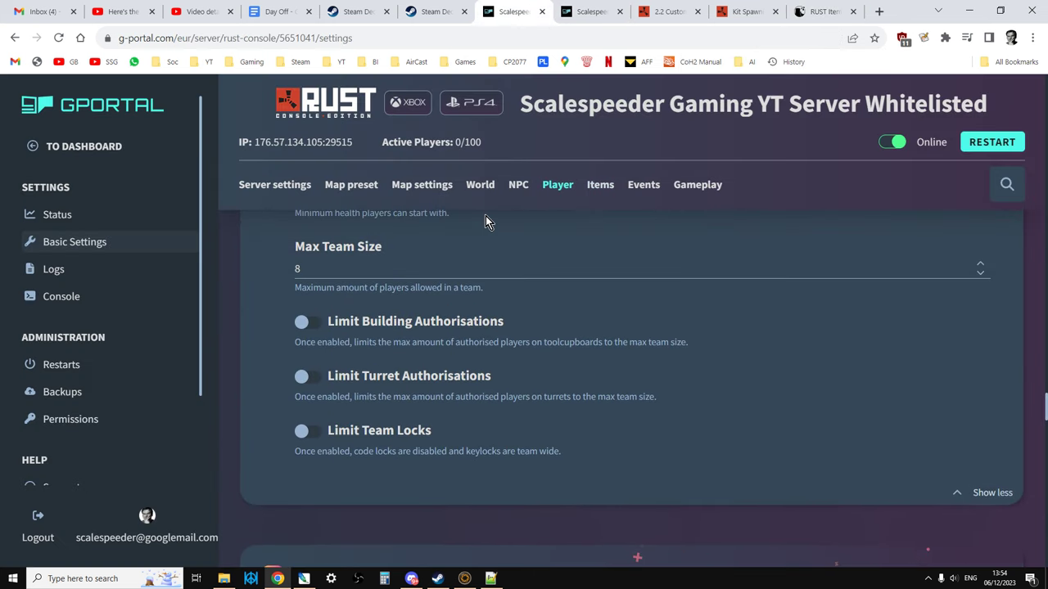
scroll(476, 212, up, 1)
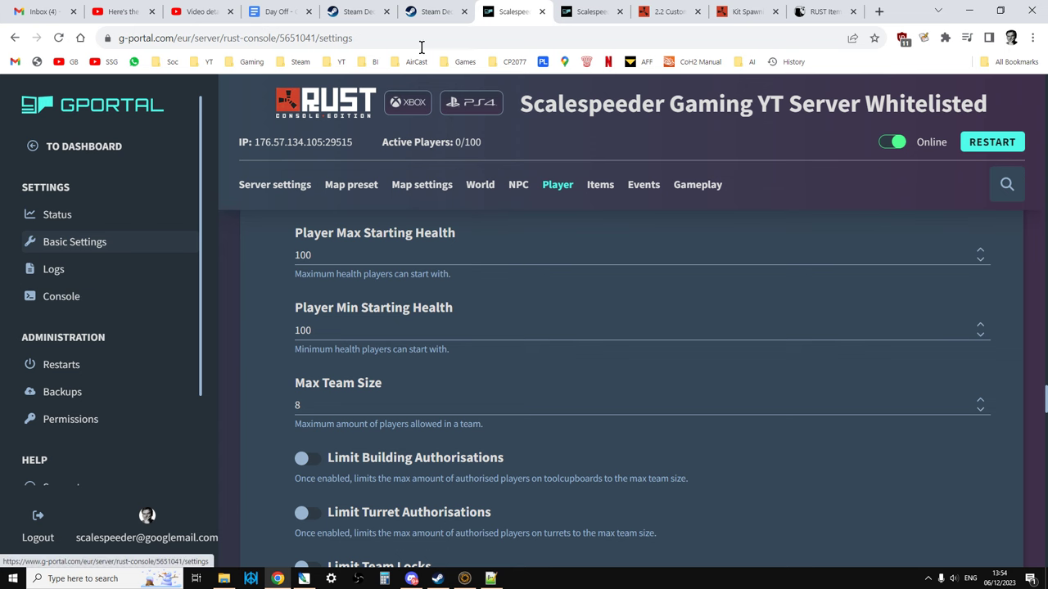
click(607, 9)
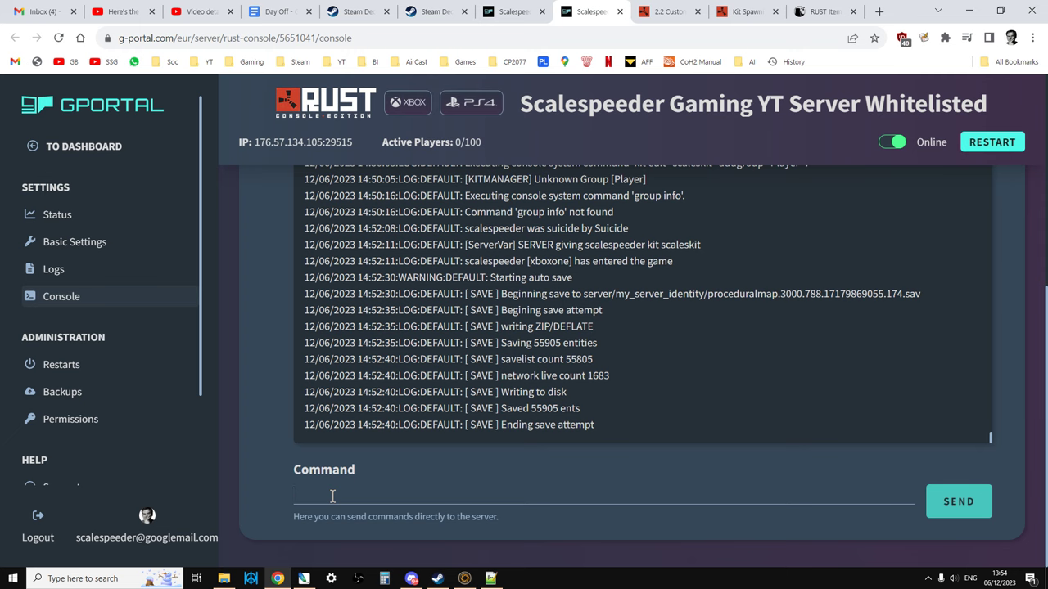
- Copy the rifle.ak kit add line (line 15) from Notepad++ and send it in the GPortal console
click(491, 579)
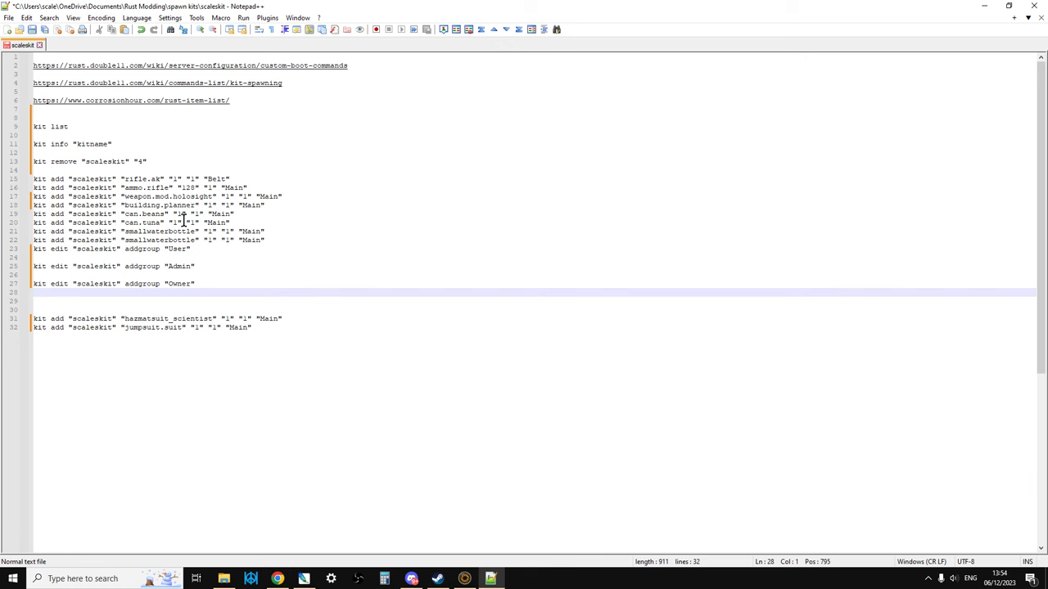
drag(237, 179, 20, 184)
right_click(37, 182)
click(69, 198)
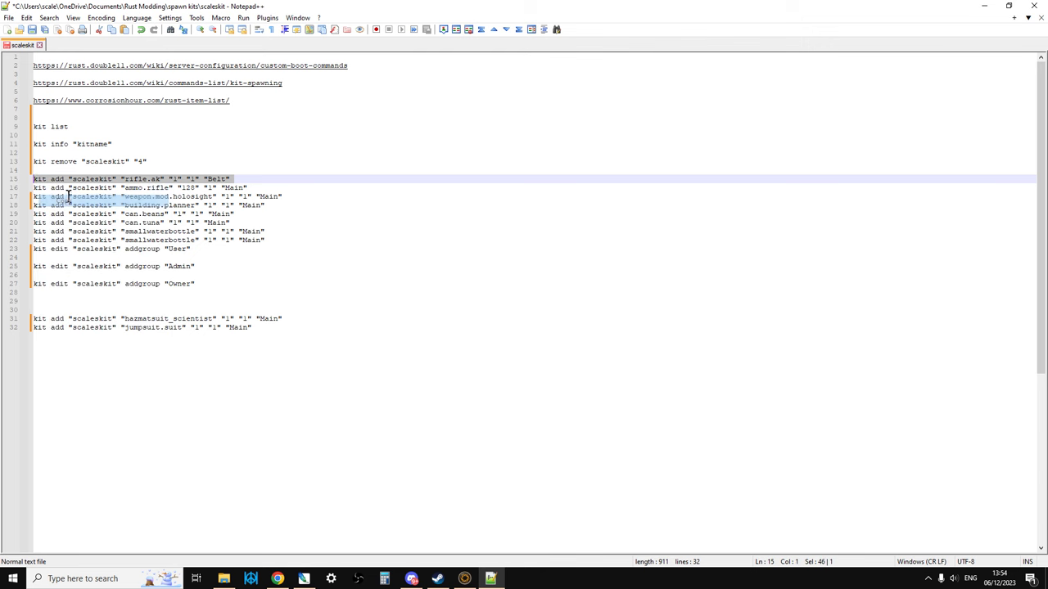
click(279, 579)
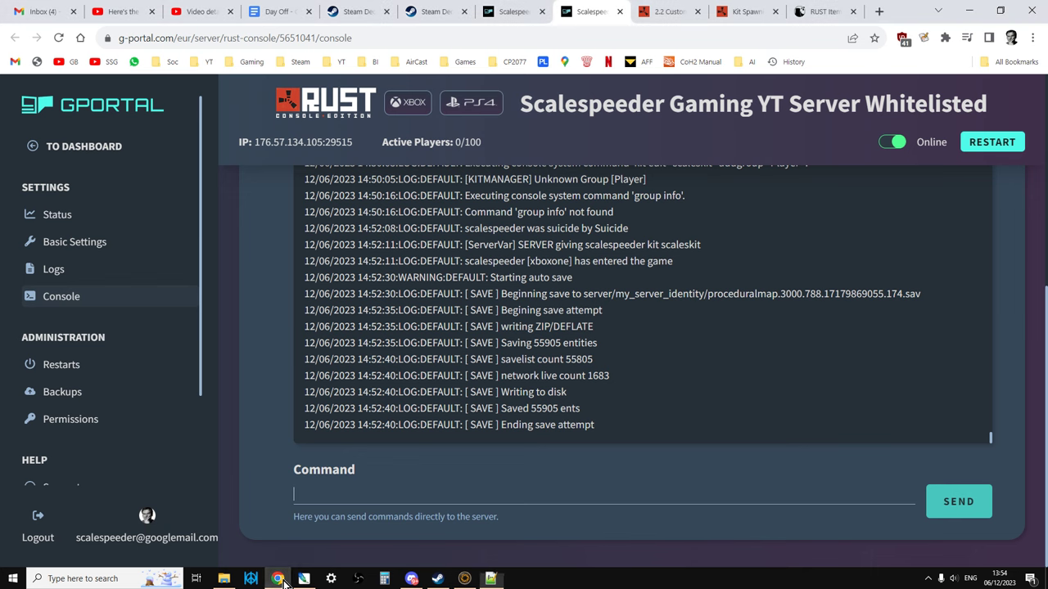
key(ctrl+v)
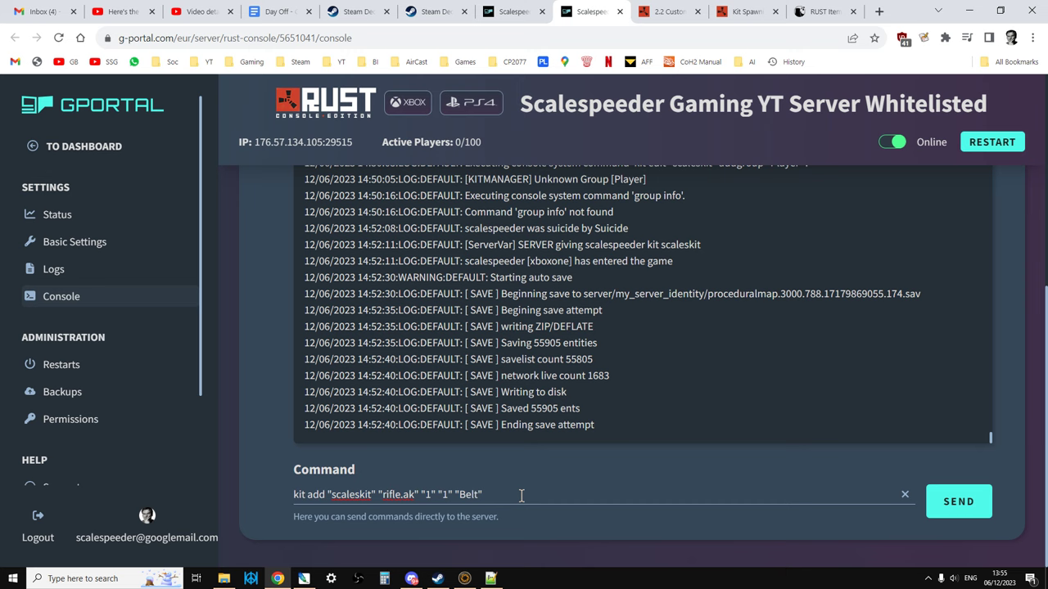
key(Return)
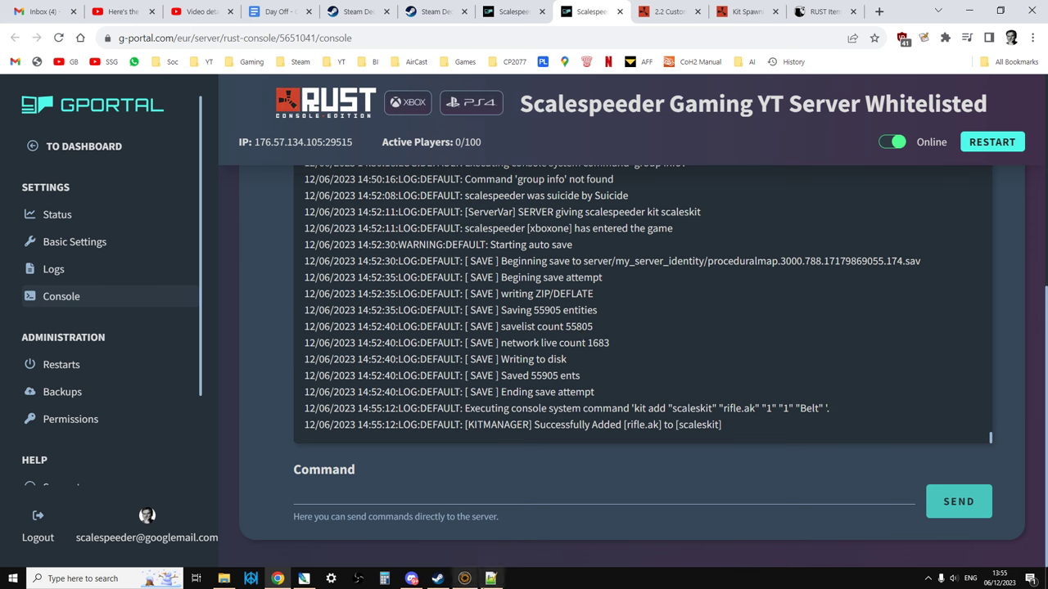
- Copy the ammo.rifle 128 kit add line from Notepad++ and send it to the server console
click(490, 578)
drag(261, 186, 34, 188)
right_click(37, 188)
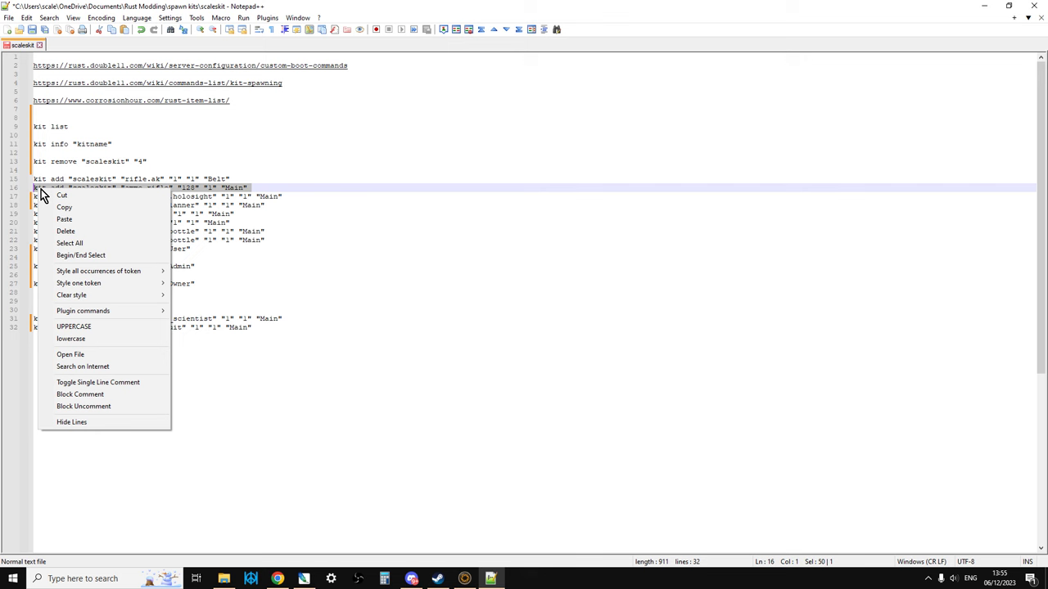
click(72, 207)
click(278, 579)
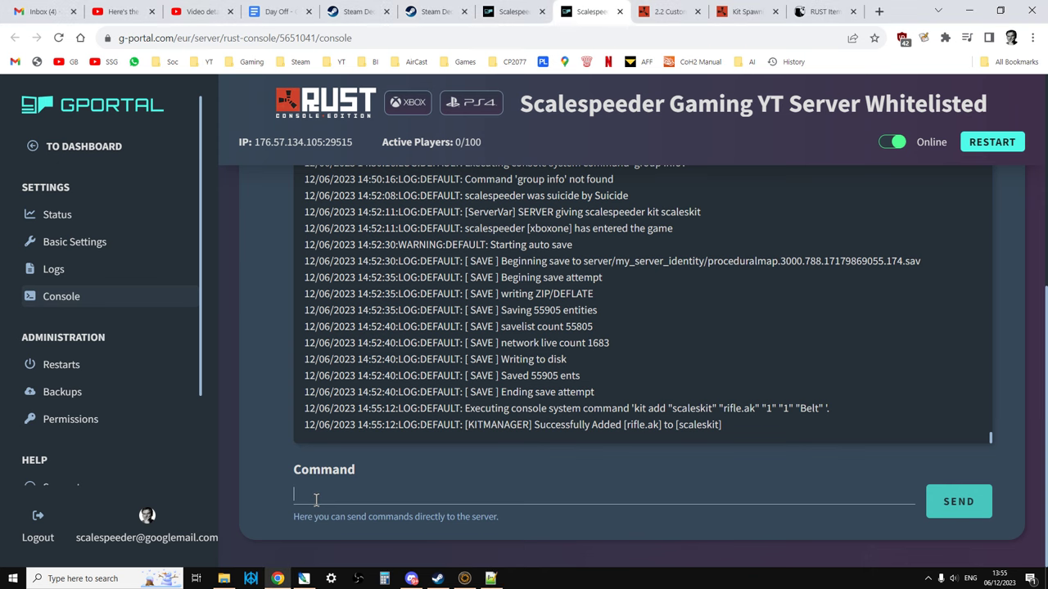
click(316, 497)
key(ctrl+v)
key(Return)
key(ctrl+v)
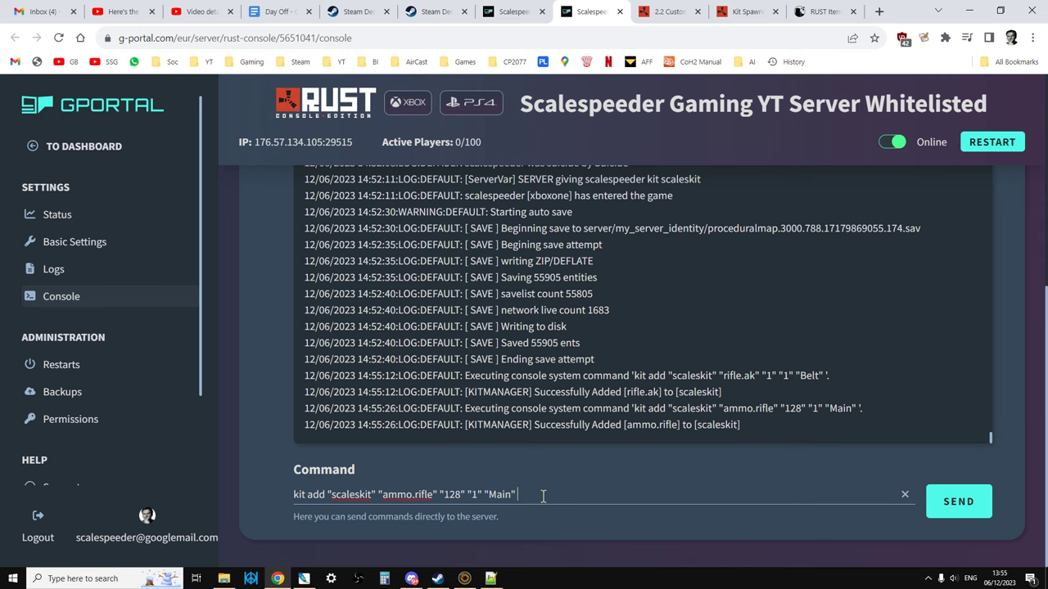
- Highlight the ammo.rifle success message and clear the command field
drag(765, 430, 298, 433)
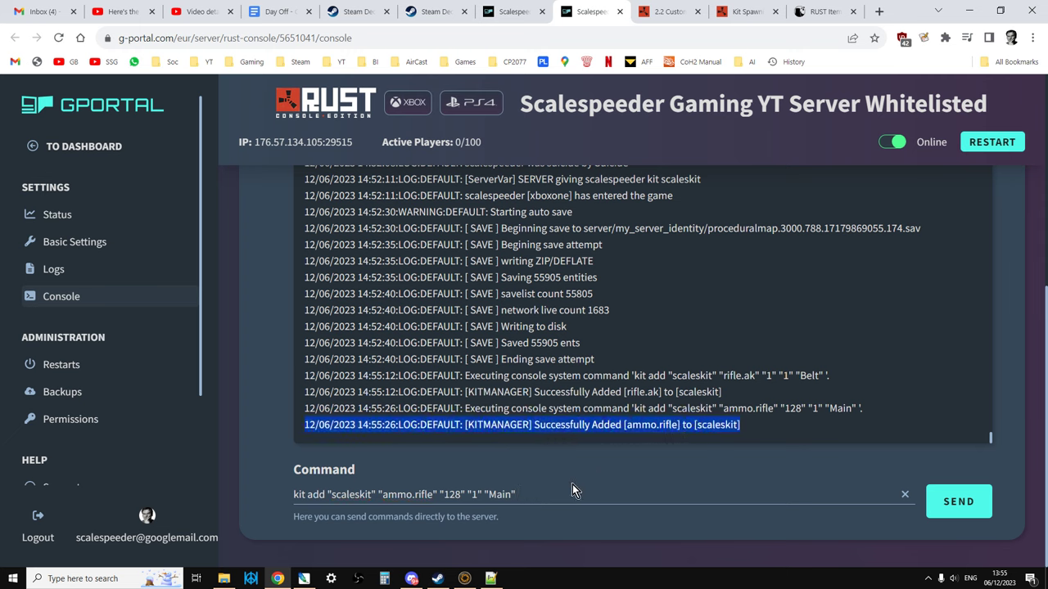
drag(542, 496, 256, 500)
key(ctrl+x)
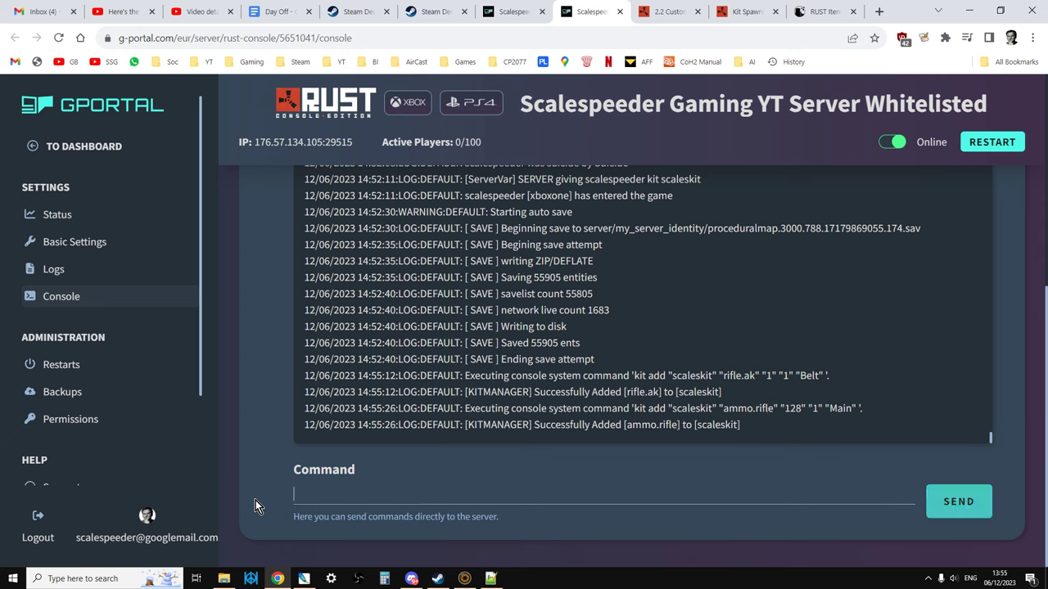
- Move down through the kit item lines in Notepad++ to the addgroup "User" line 23
click(490, 578)
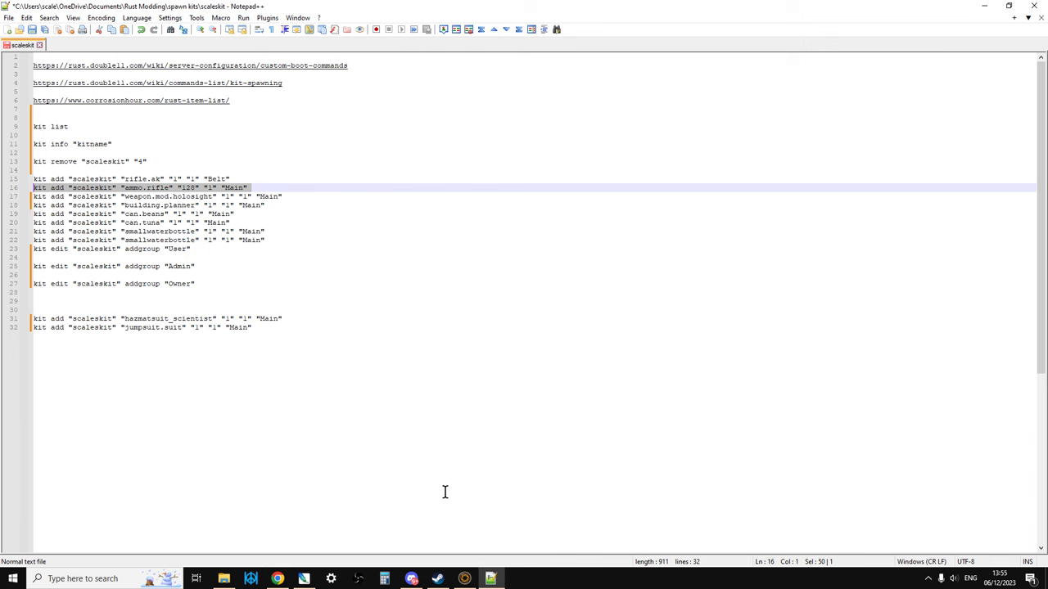
click(176, 196)
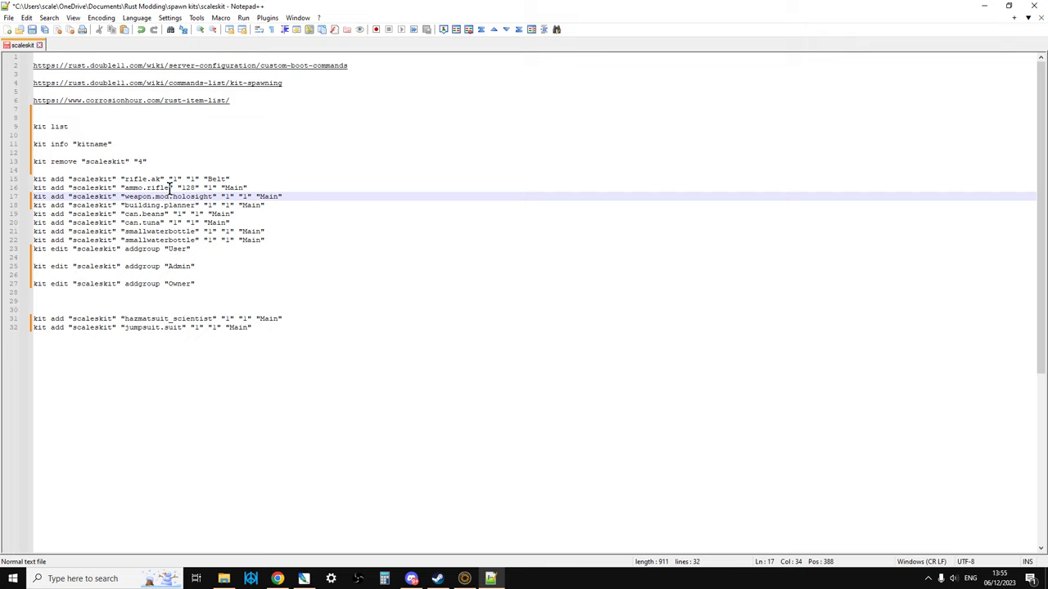
click(164, 204)
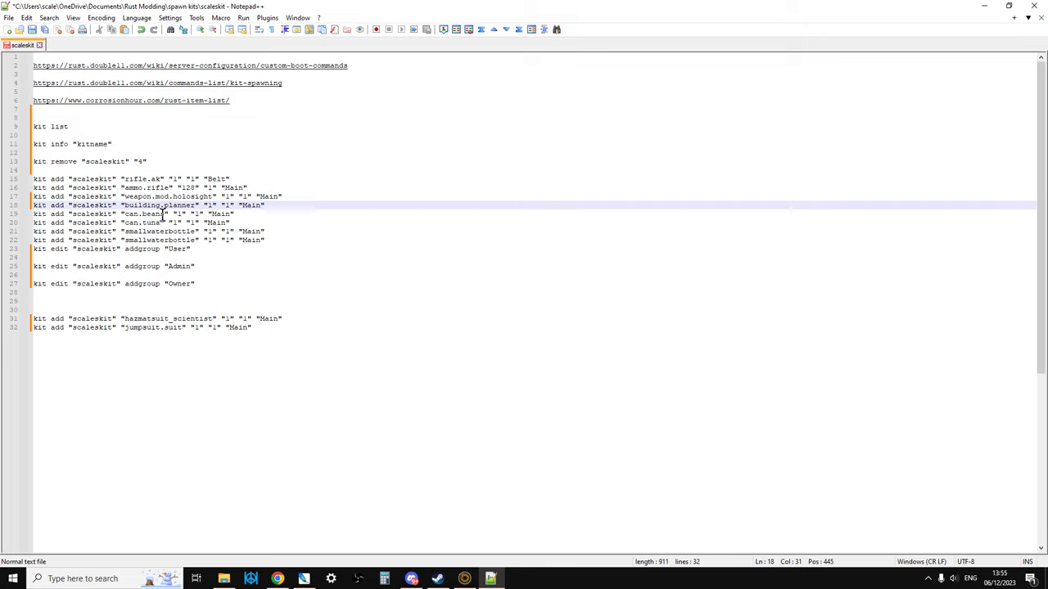
click(162, 215)
click(162, 222)
click(161, 232)
click(161, 239)
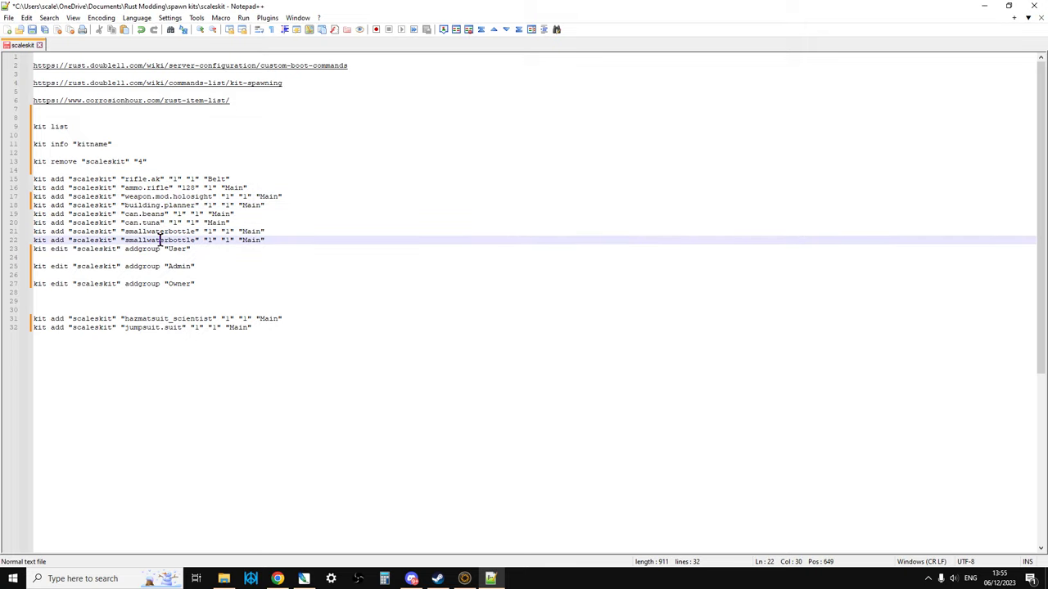
click(160, 248)
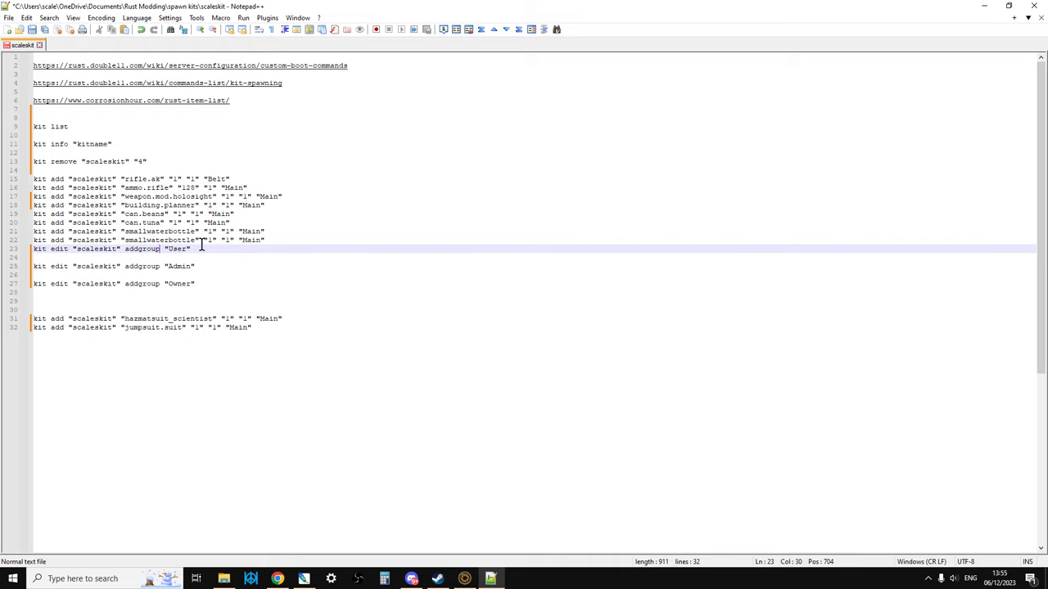
- Copy the kit edit "scaleskit" addgroup "User" command and send it in the GPortal console
drag(200, 247, 56, 248)
right_click(80, 250)
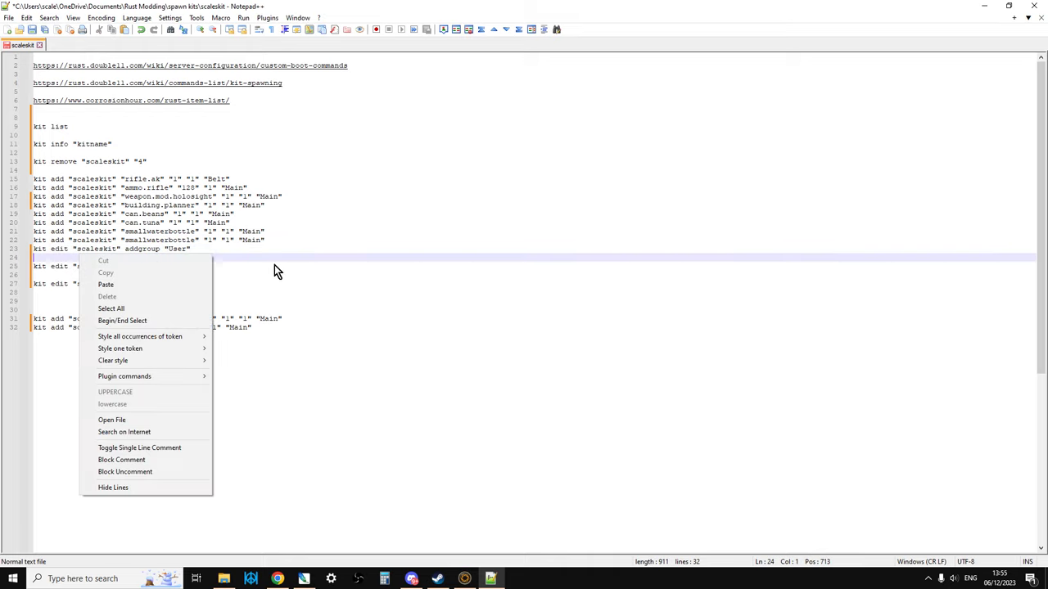
click(274, 265)
drag(199, 250, 37, 249)
right_click(59, 249)
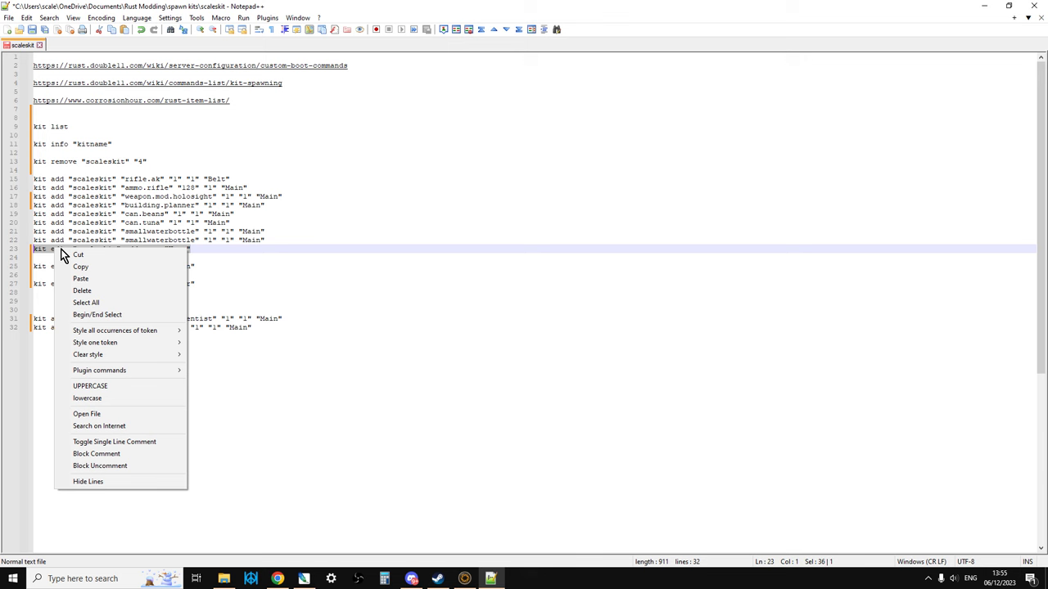
click(81, 268)
click(277, 578)
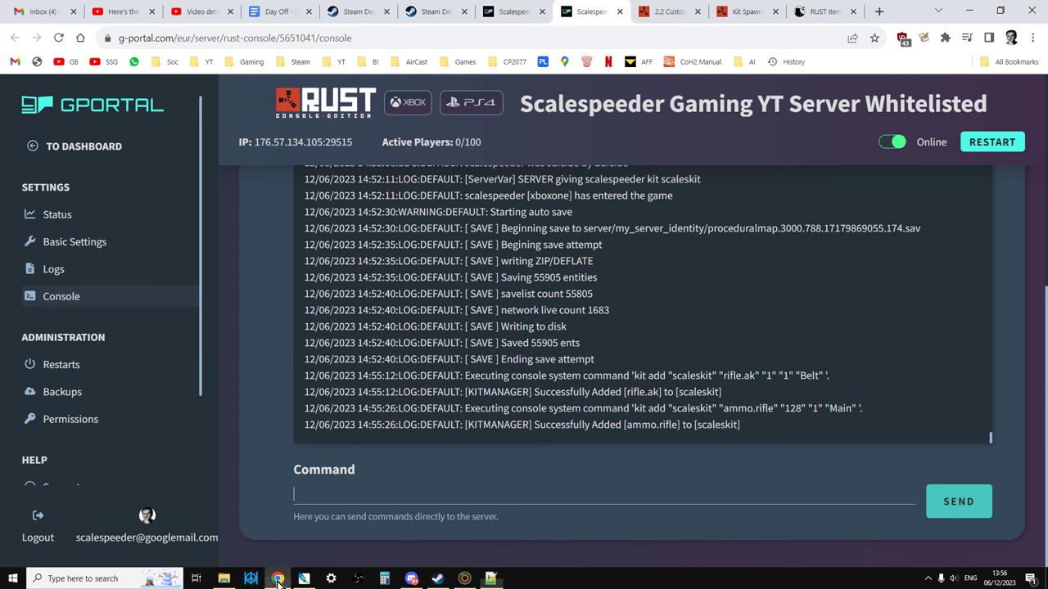
click(331, 497)
key(ctrl+v)
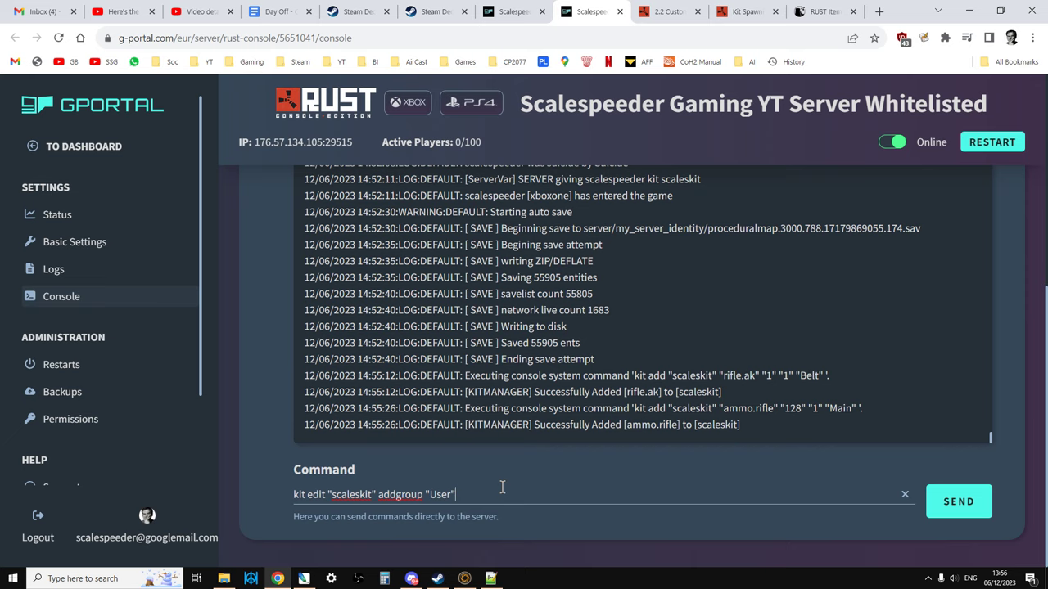
key(Return)
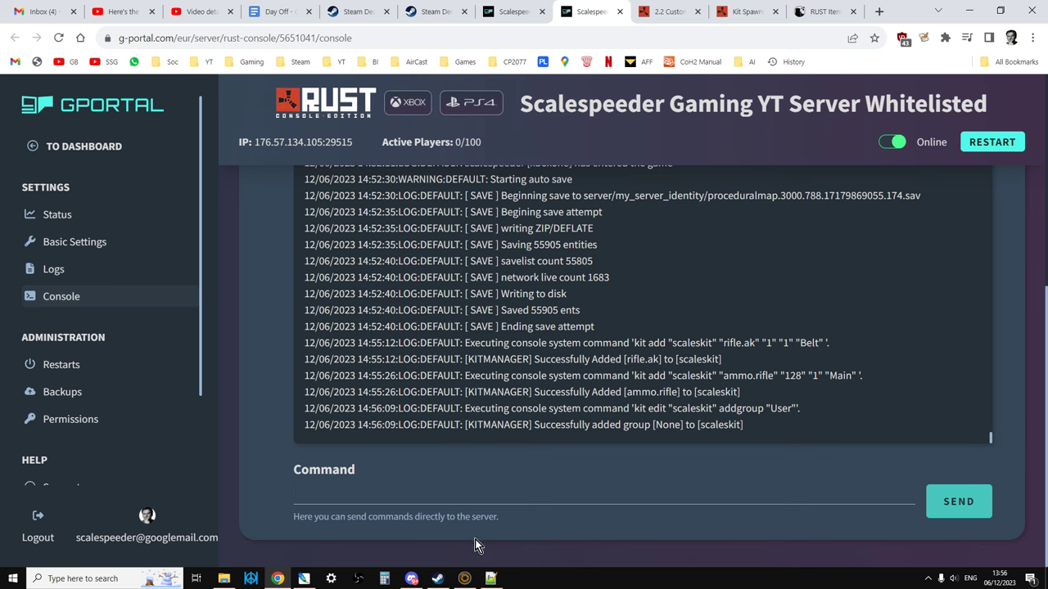
- Copy the addgroup Admin line 25 from Notepad++ and send it in the GPortal console
click(499, 581)
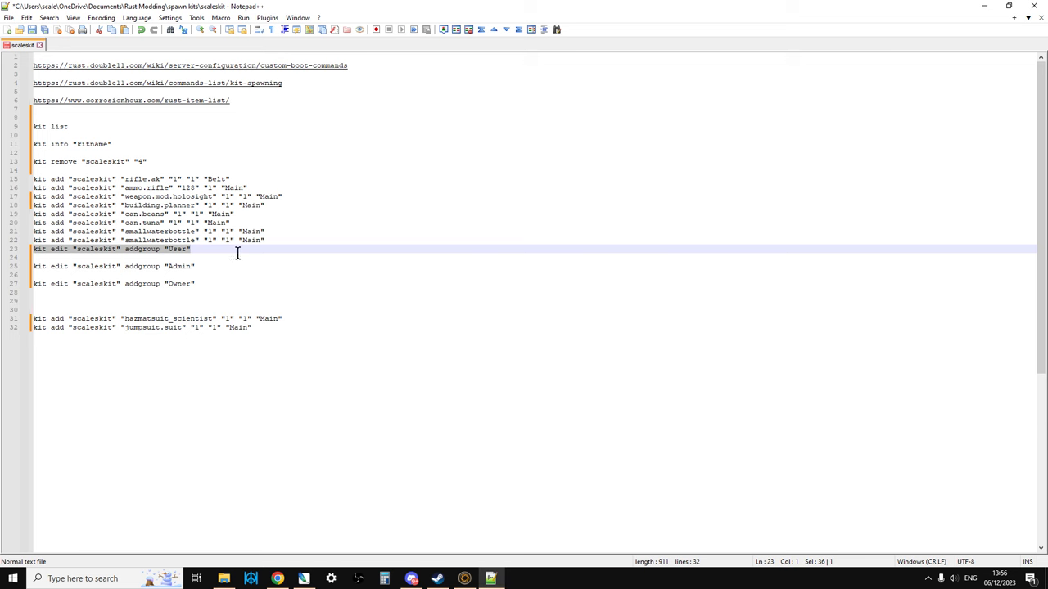
drag(210, 264, 35, 268)
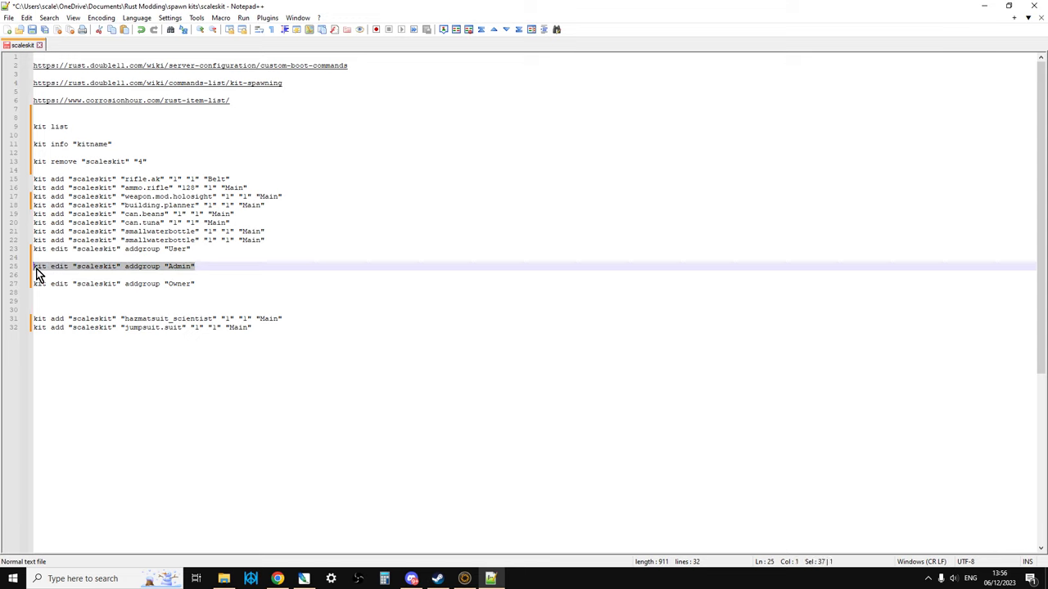
right_click(77, 265)
click(131, 283)
click(277, 579)
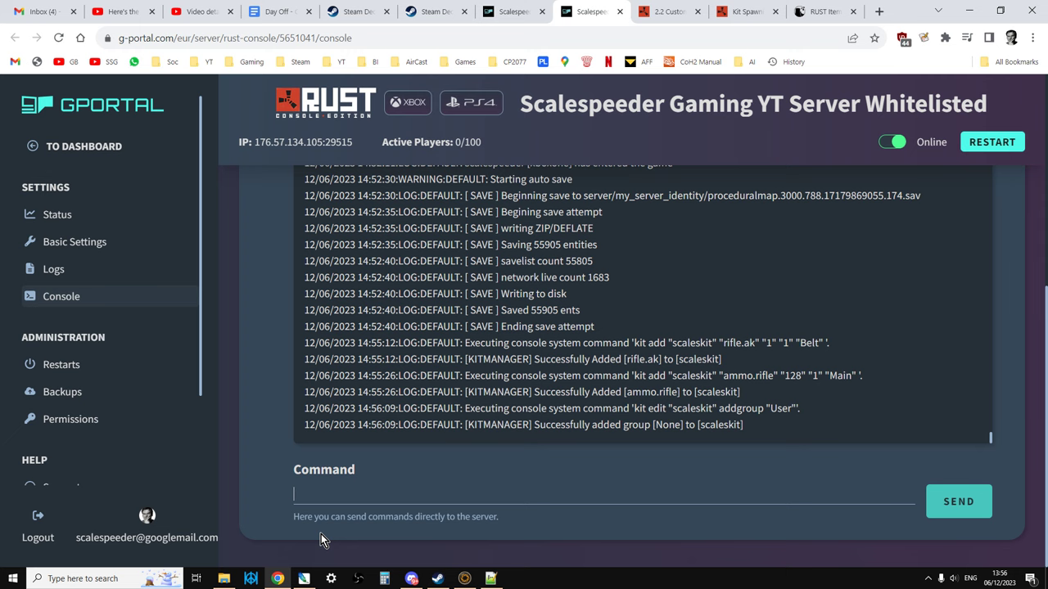
click(365, 487)
key(ctrl+v)
key(Return)
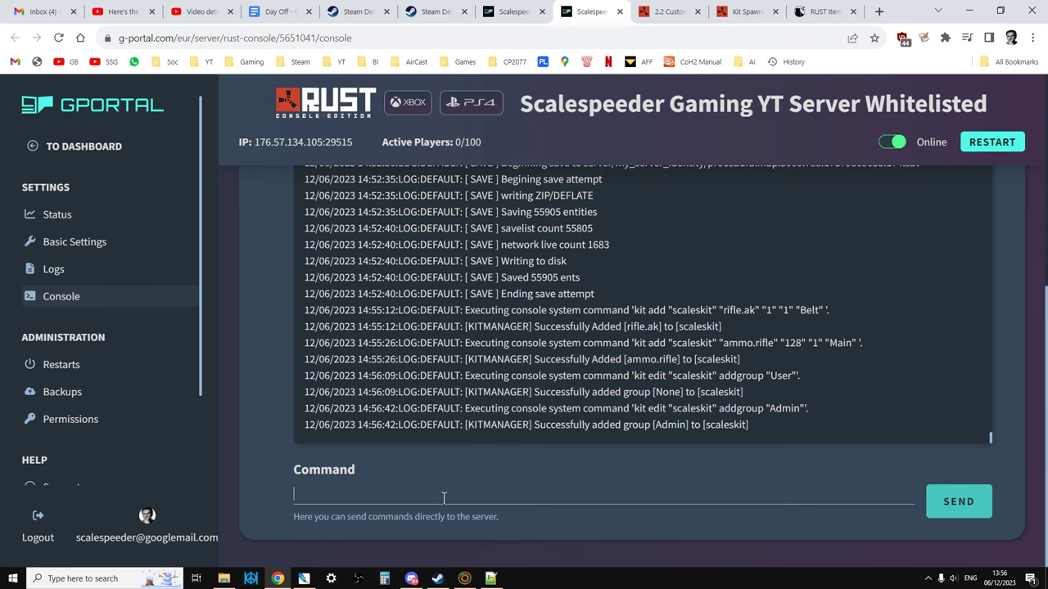
- Run 'kit info scaleskit' to list the kit's groups and items
text(kit in)
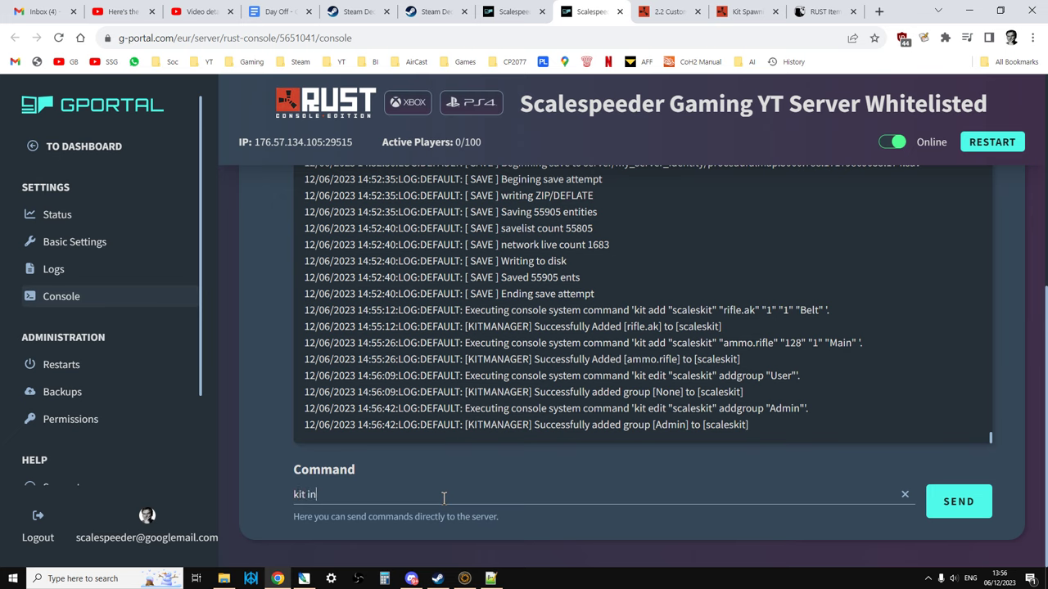
text(fo scale)
text(kit)
key(BackSpace)
text(skit)
key(Return)
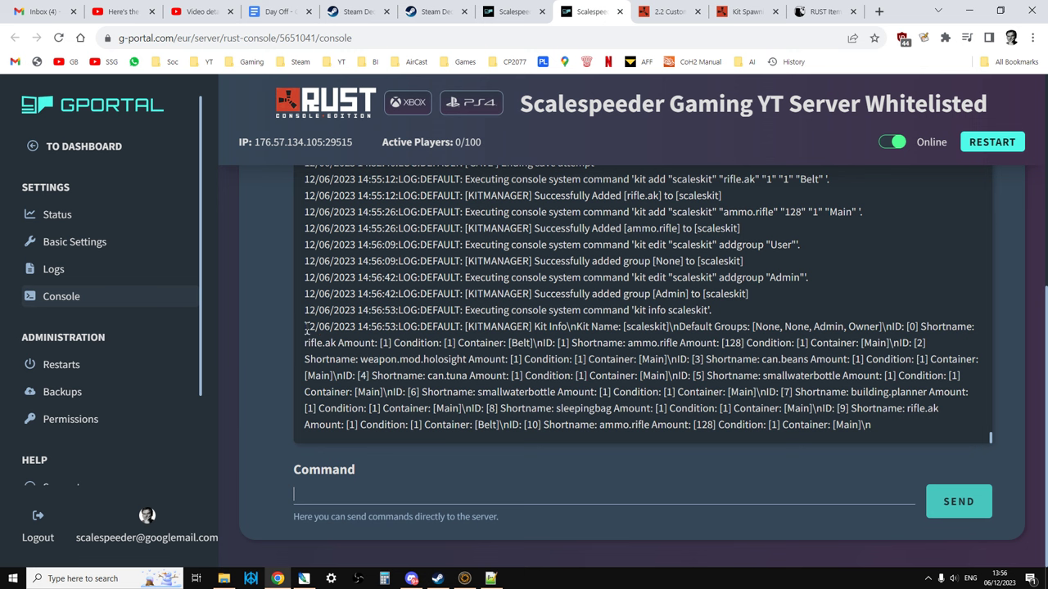
drag(305, 325, 891, 430)
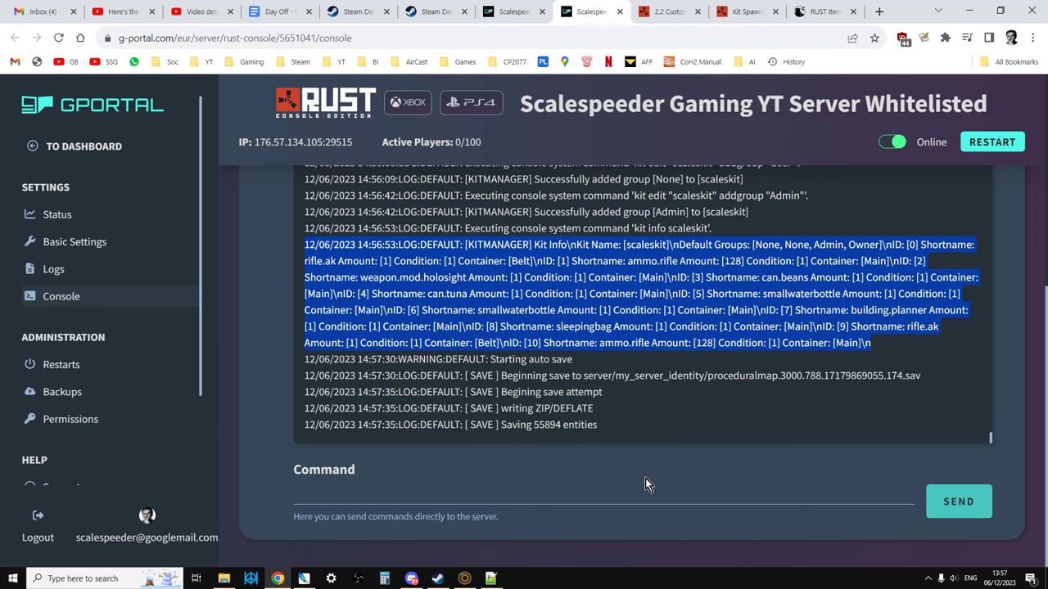
click(576, 496)
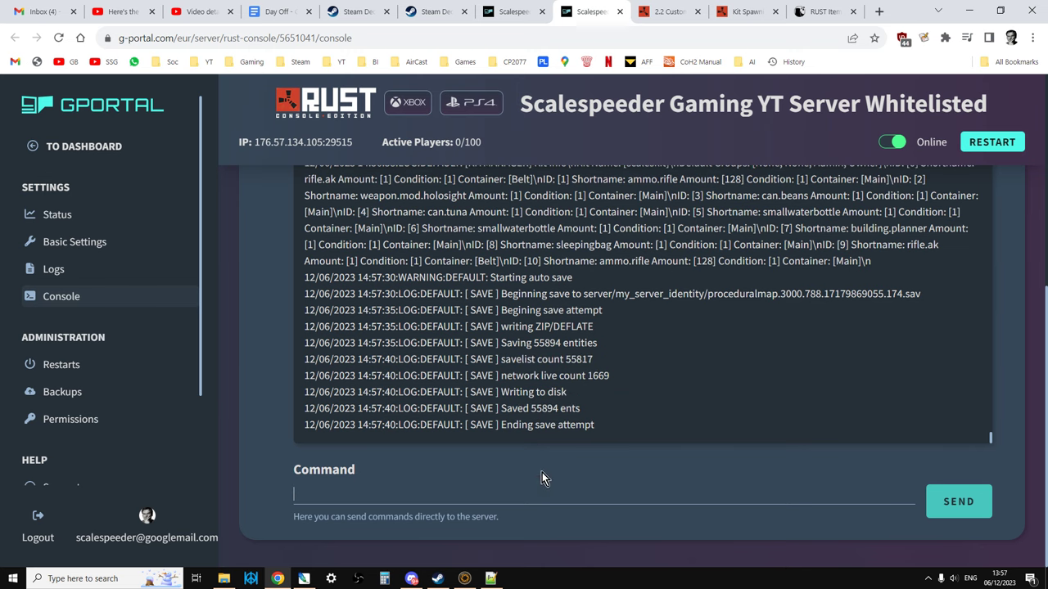
- Run kit list in the GPortal console, which returns scaleskit as the only kit
click(490, 579)
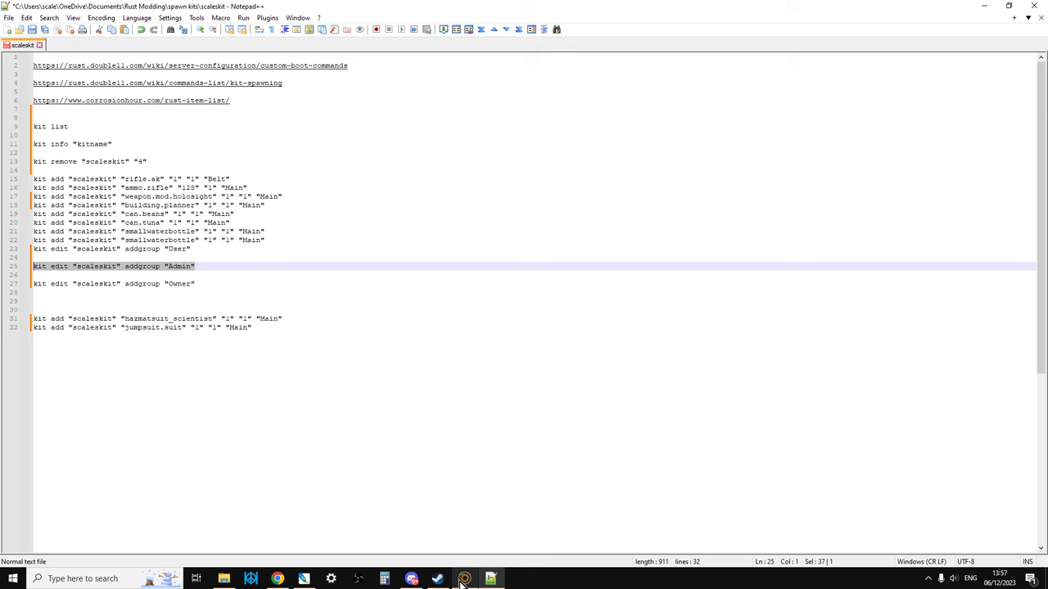
click(411, 579)
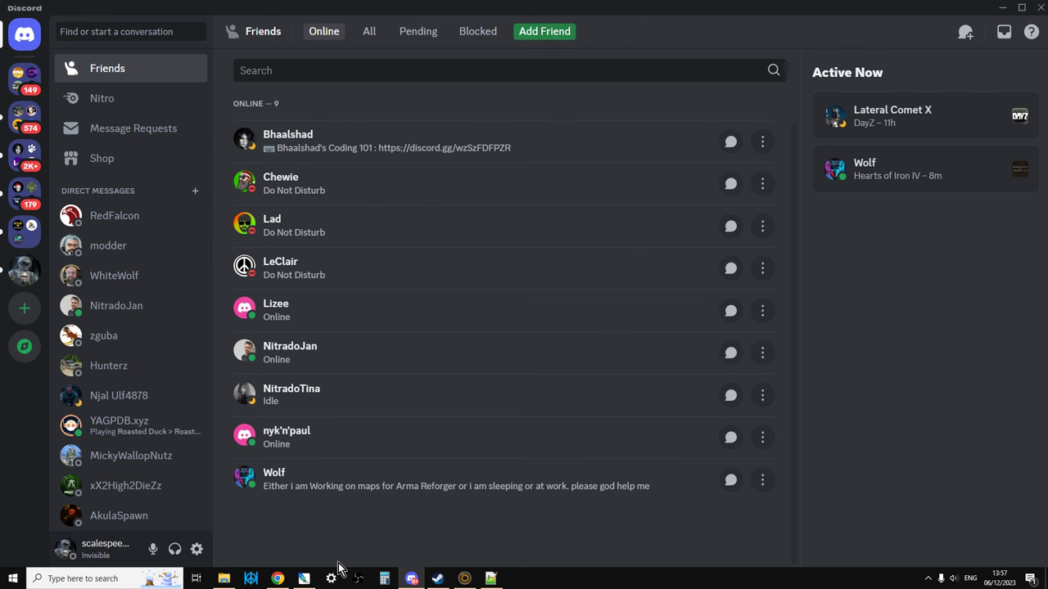
click(277, 579)
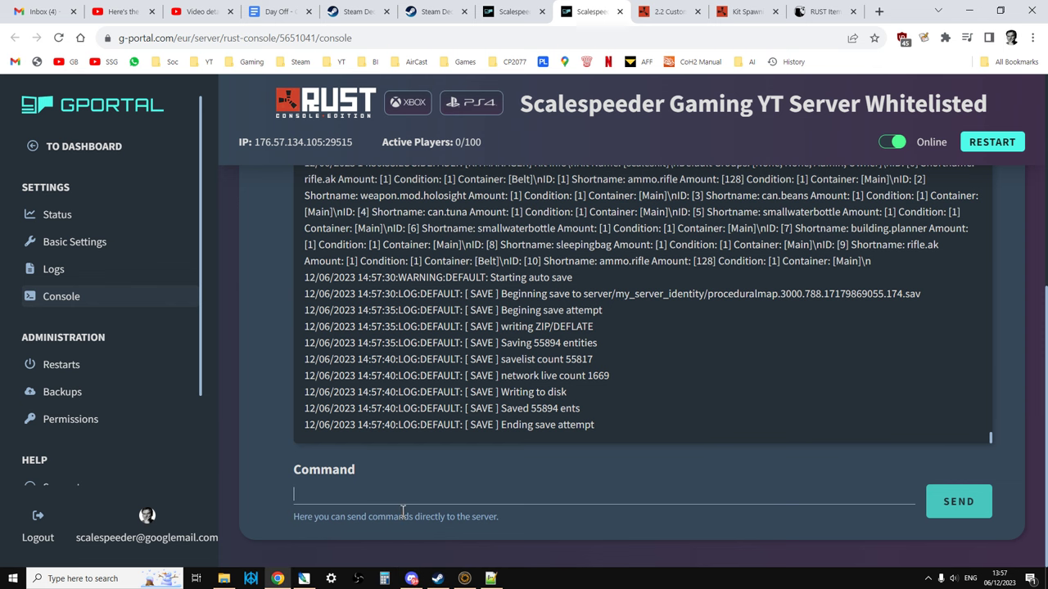
text(kit list)
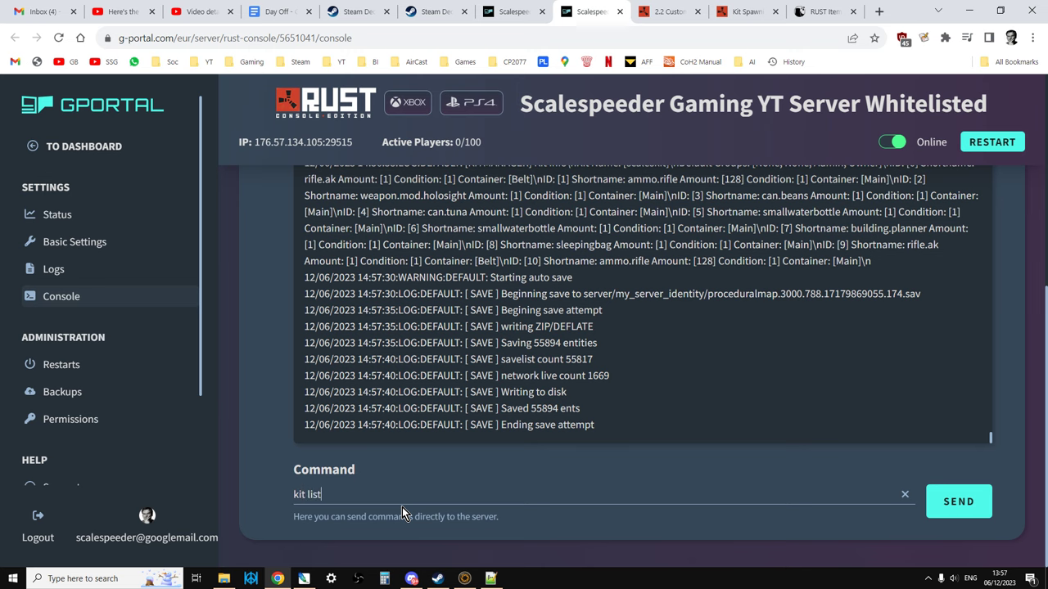
key(Return)
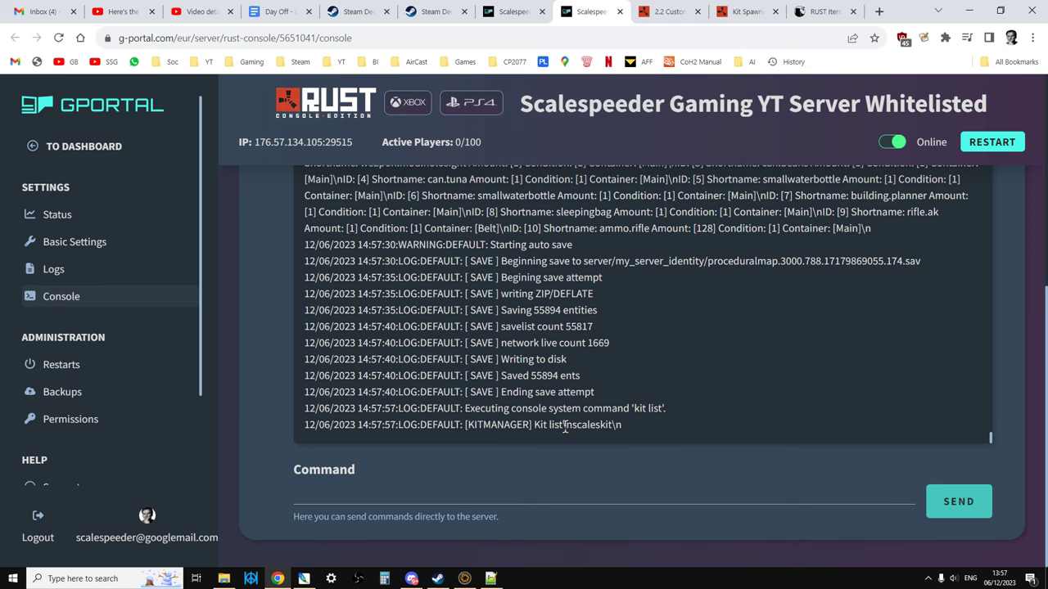
click(490, 578)
- Copy the kit remove "scaleskit" "4" line and paste it, unsent, into the console's Command field
click(258, 248)
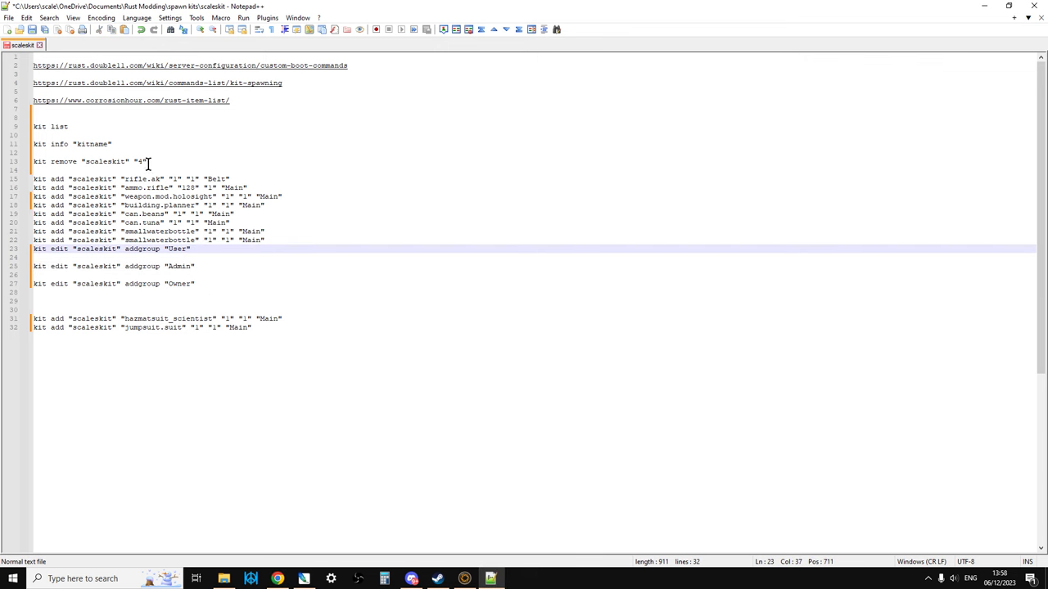
drag(149, 161, 31, 161)
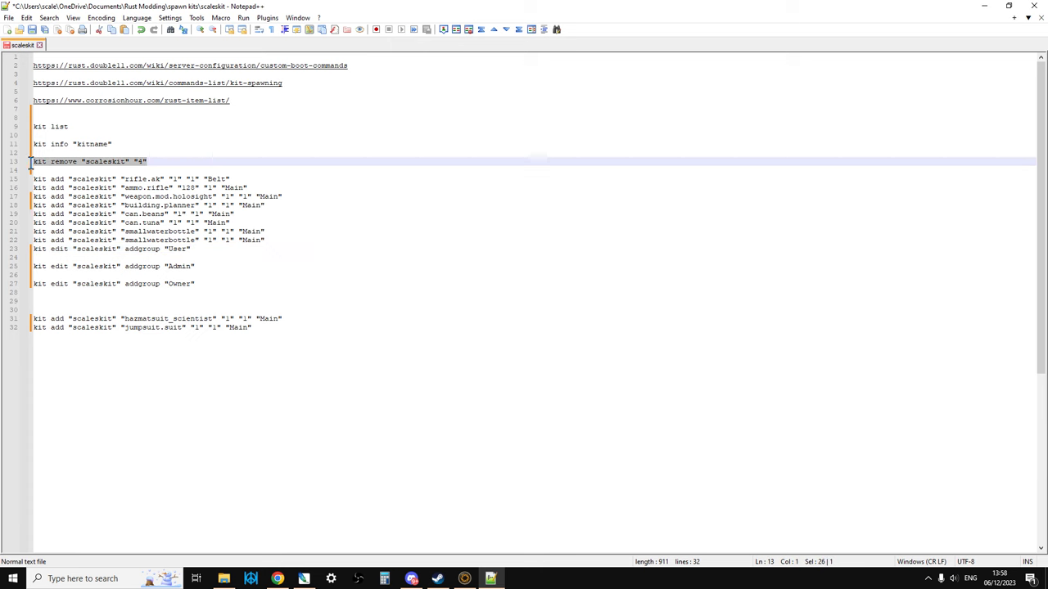
right_click(49, 163)
click(89, 182)
click(278, 578)
key(ctrl+v)
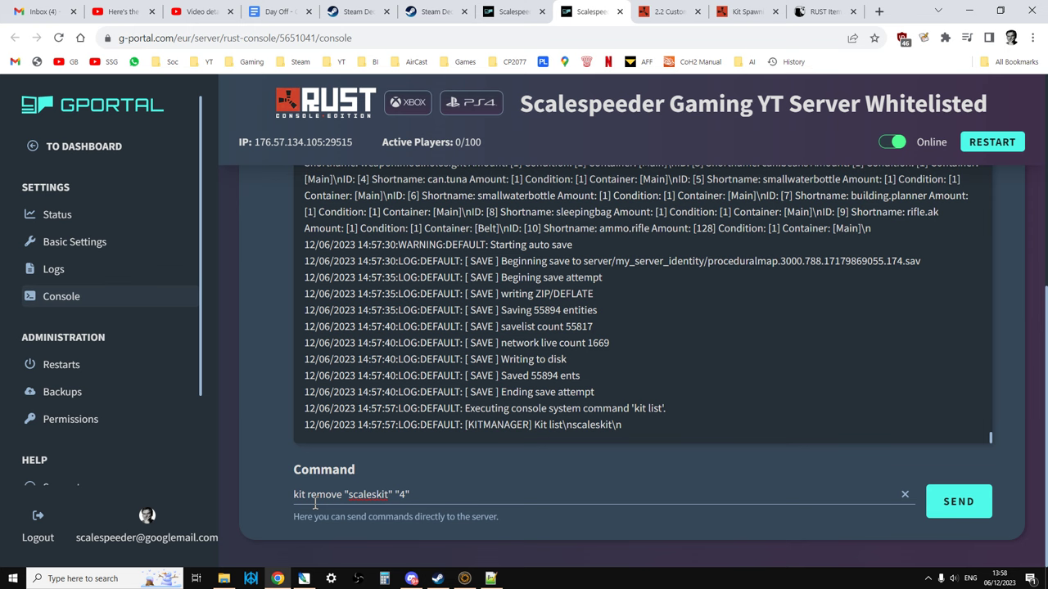
- Check the kit's item IDs in the log, highlighting ID [10] and the smallwaterbottle entry ID 6
scroll(629, 375, up, 1)
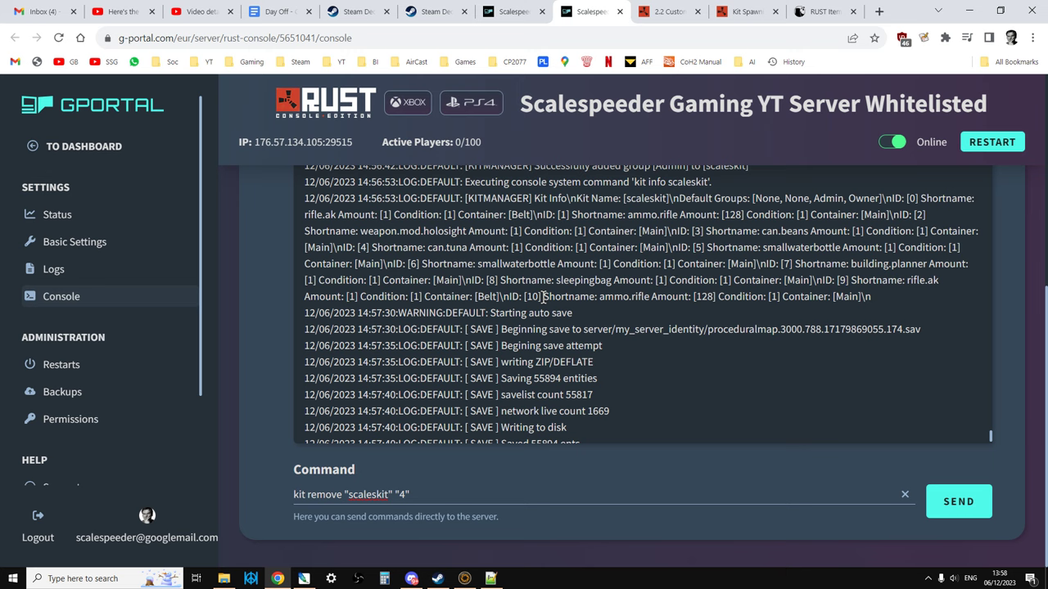
drag(542, 297, 522, 298)
click(414, 263)
drag(407, 264, 593, 263)
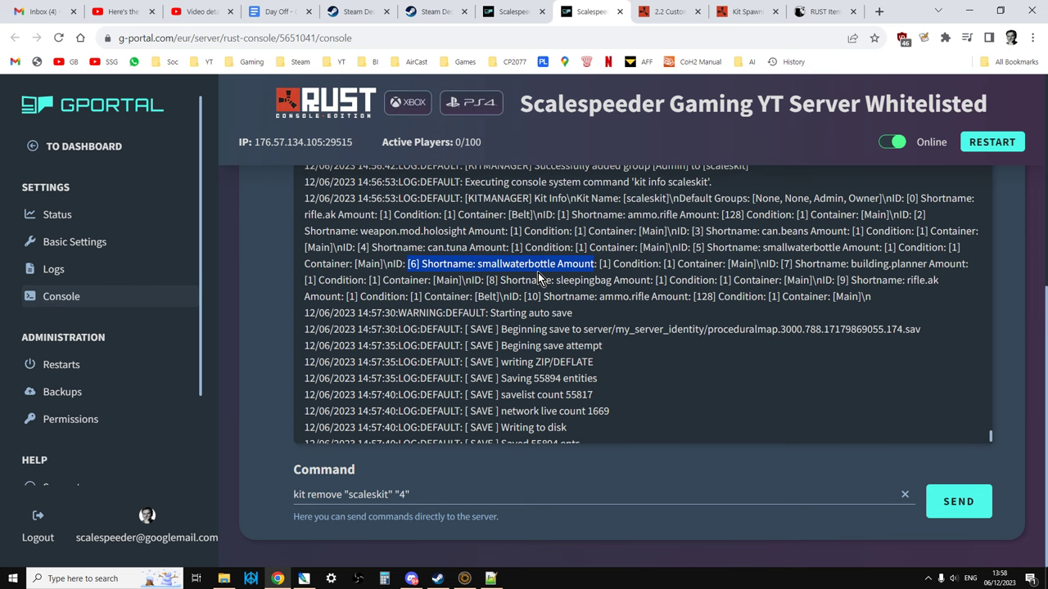
- Review the kit remove example on the Kit Spawning wiki page before returning to the game
click(741, 12)
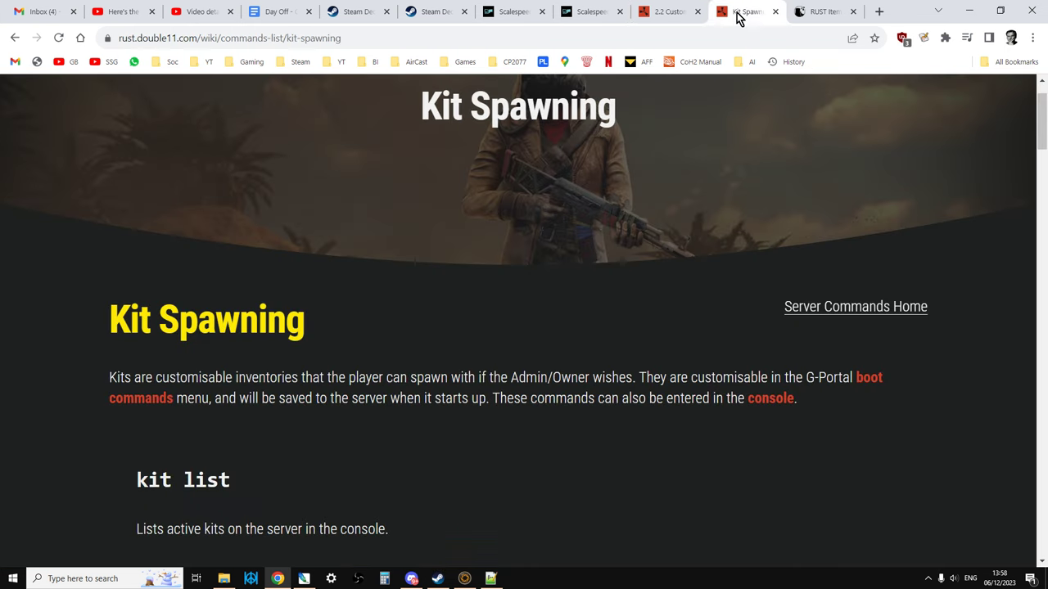
scroll(633, 240, down, 4)
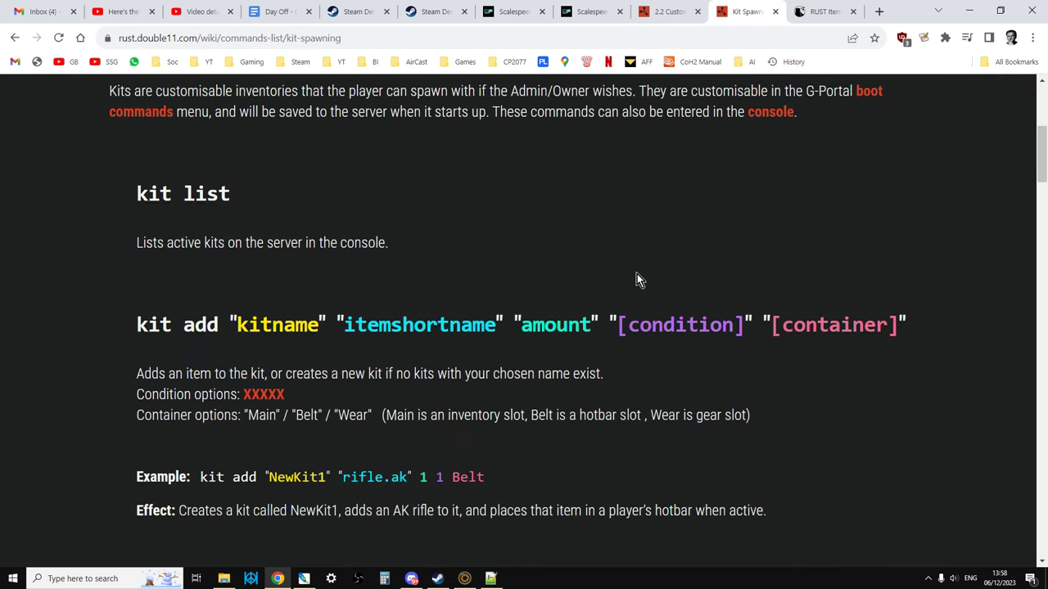
scroll(636, 277, down, 3)
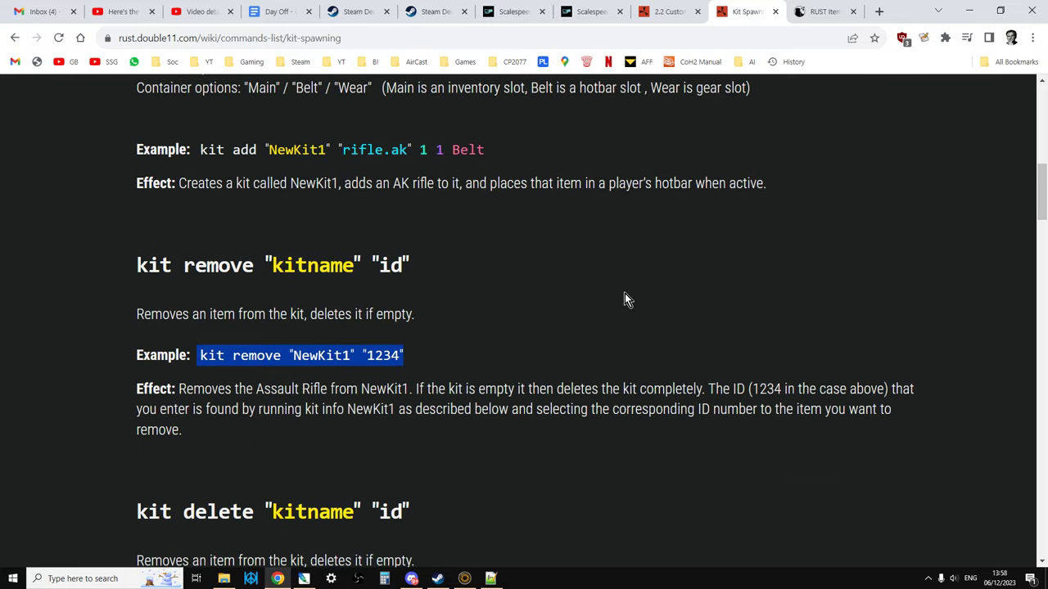
scroll(625, 299, up, 8)
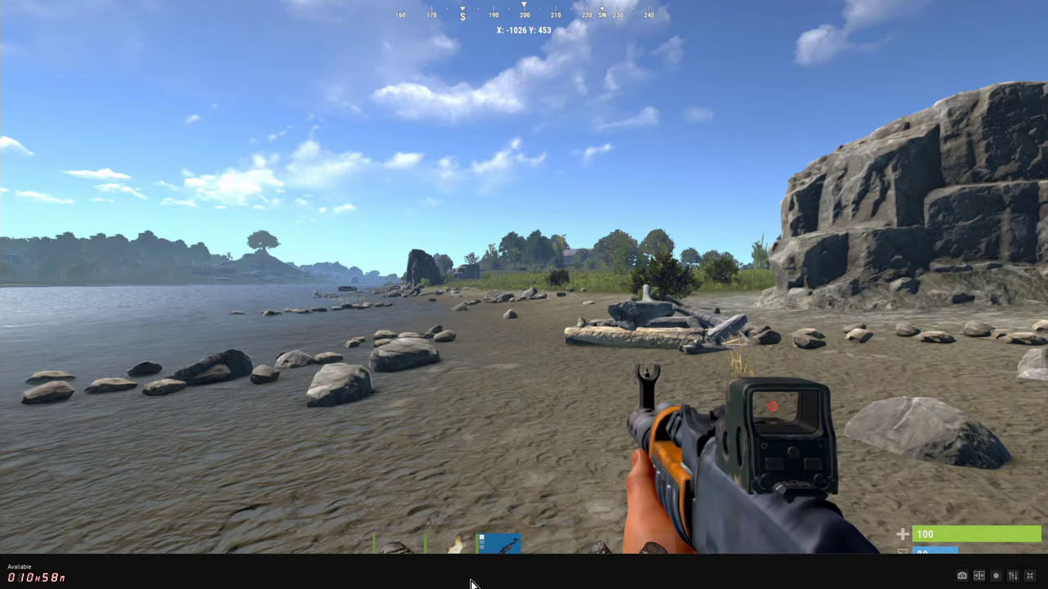
click(473, 581)
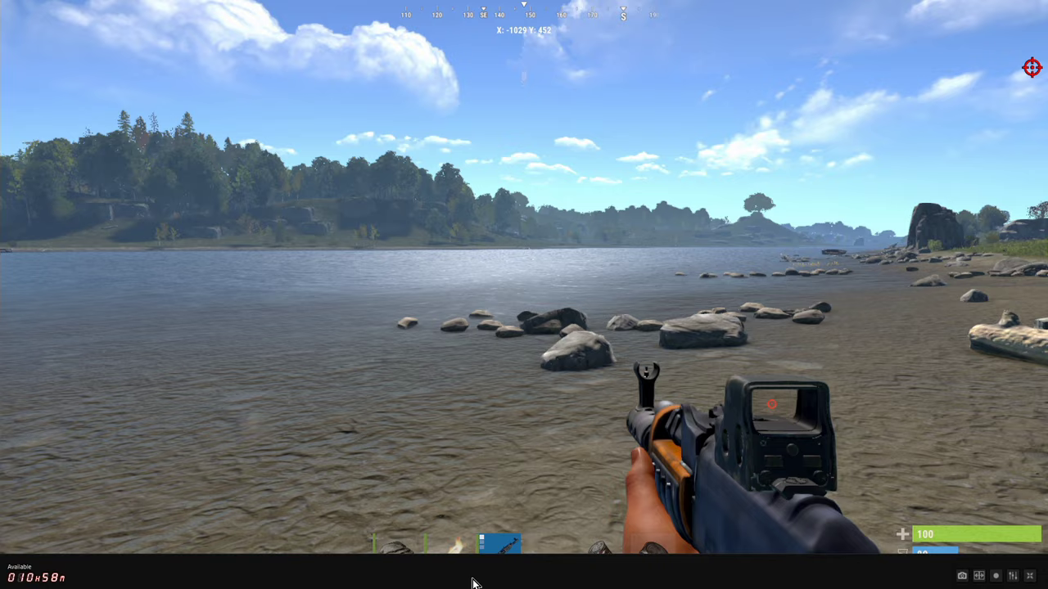
- Browse the inventory slots holding the spawned kit items, including the assault rifle's stats
key(Tab)
key(Down)
key(Down)
key(Down)
key(Down)
key(Down)
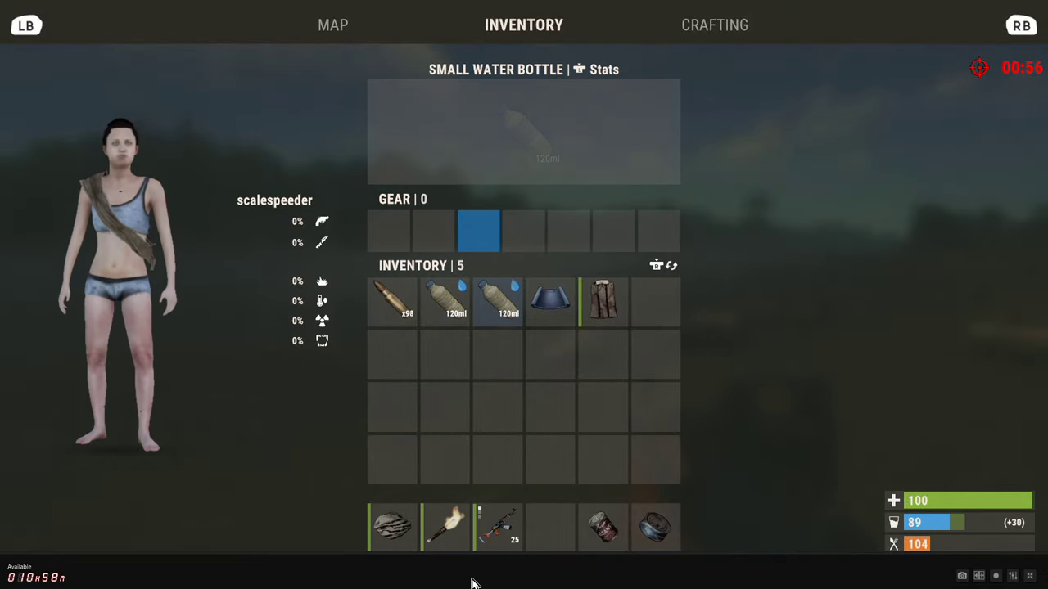
key(Down)
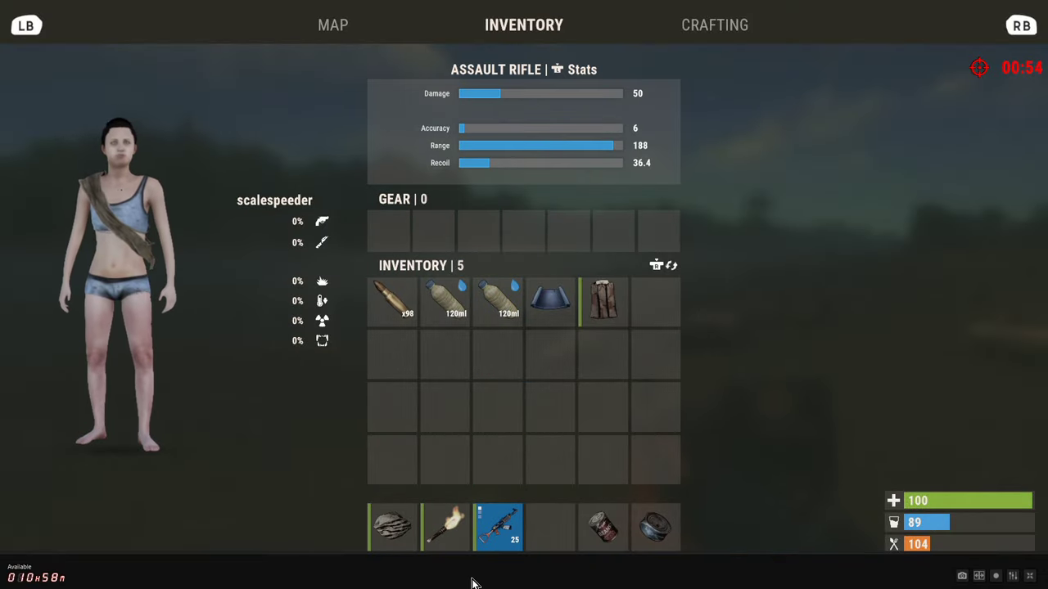
key(Right)
key(Up)
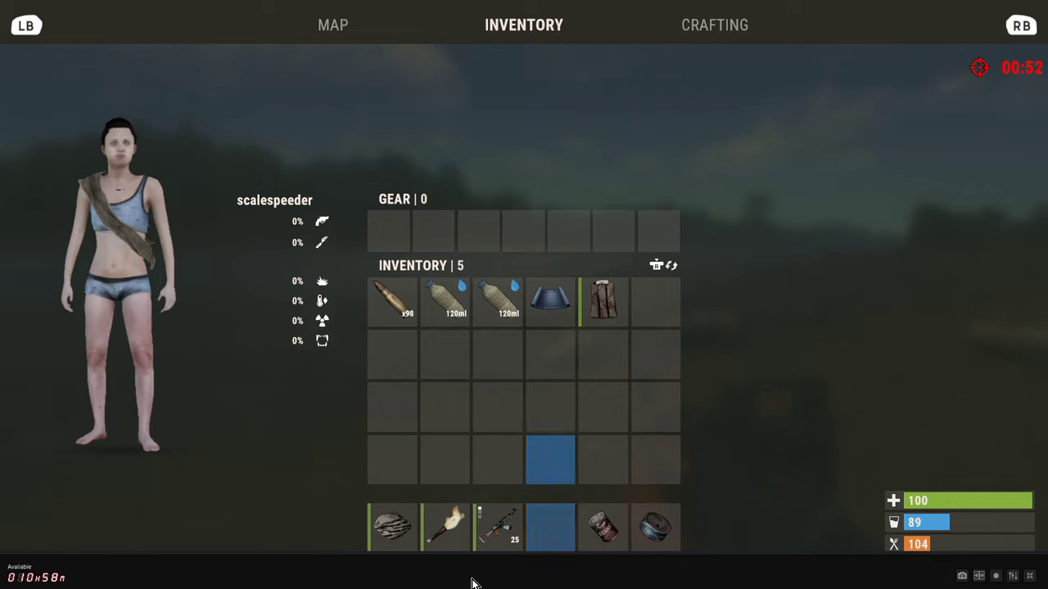
key(Up)
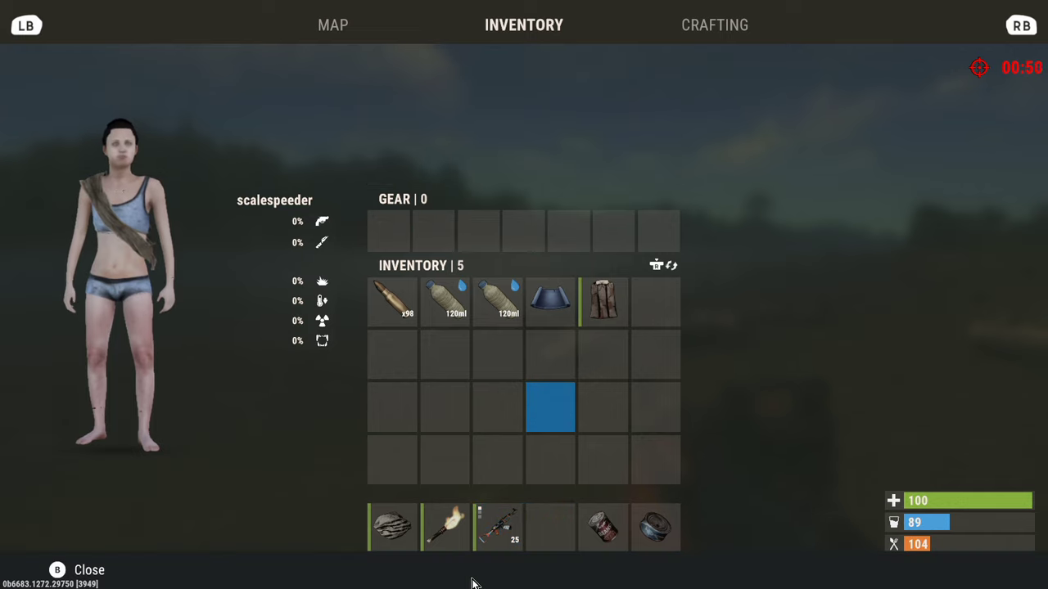
key(Right)
key(Up)
key(Left)
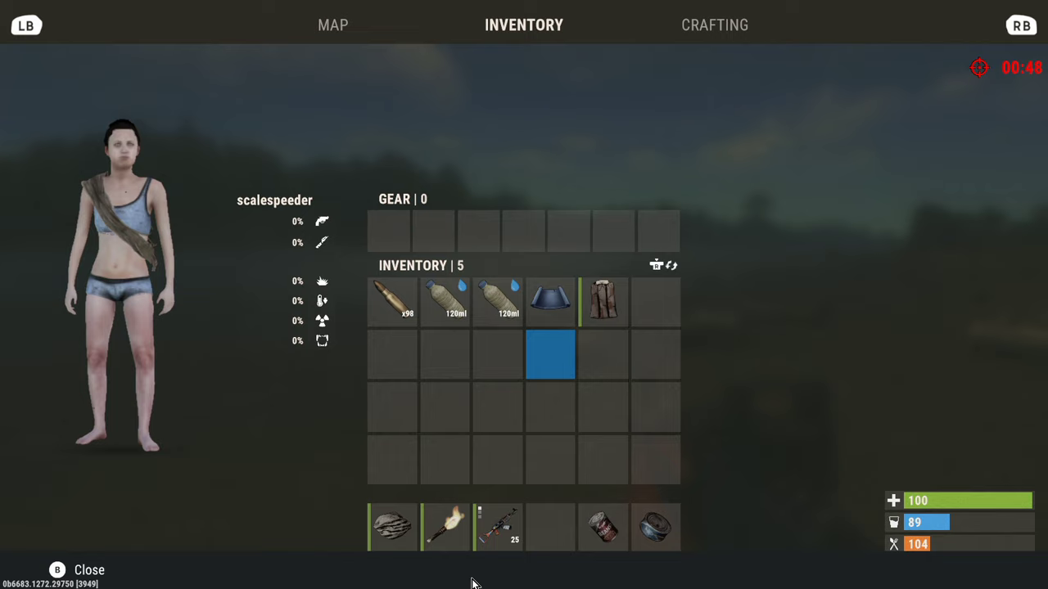
key(Left)
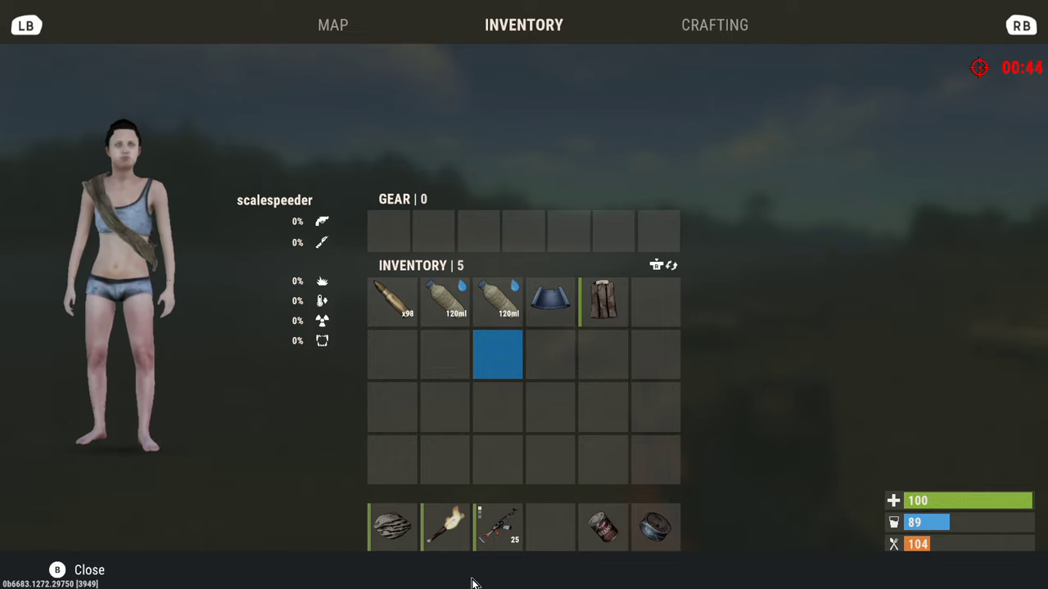
click(472, 581)
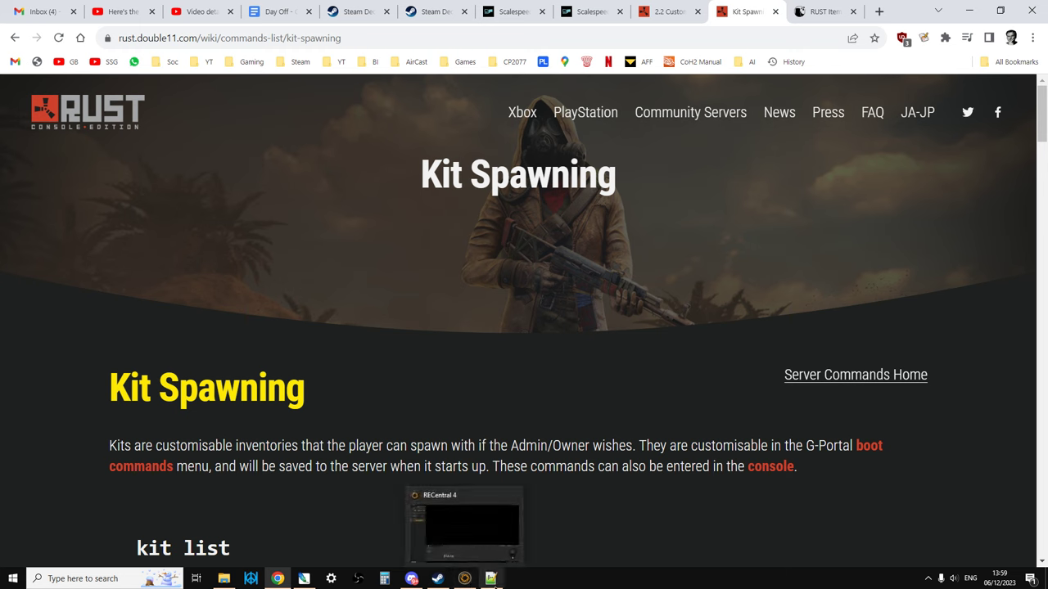
- Review the hazmatsuit and jumpsuit kit item lines 31–32 in the scaleskit file
click(490, 578)
drag(255, 327, 29, 320)
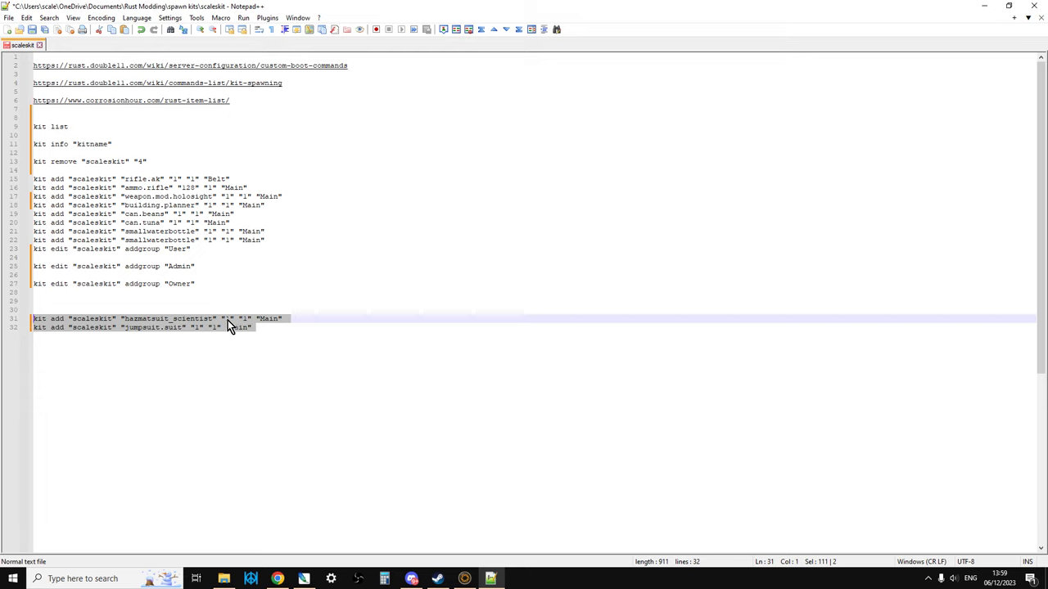
click(266, 329)
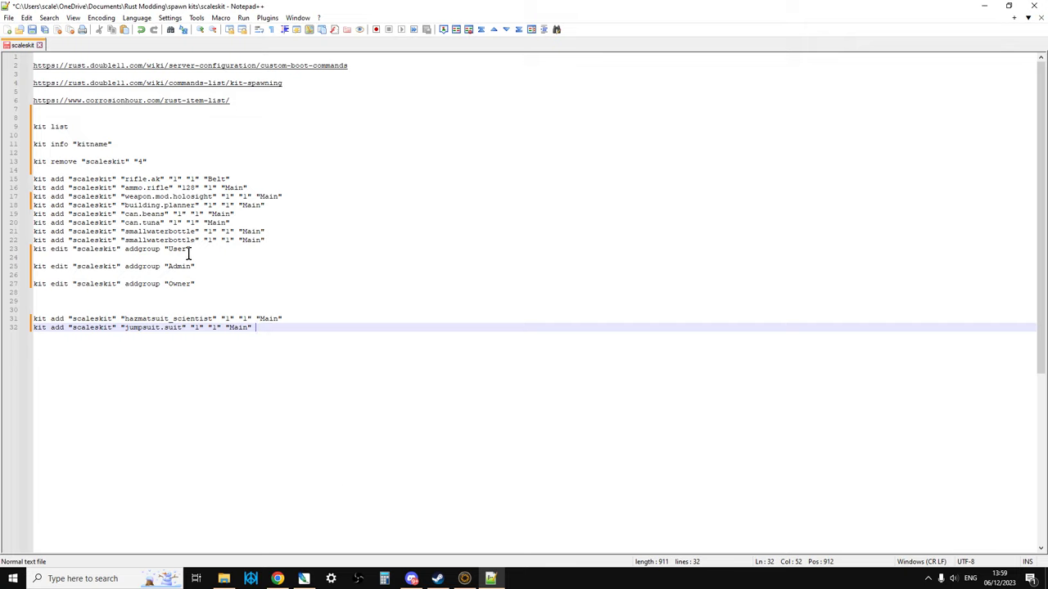
- Go over the addgroup User, Admin and Owner commands on lines 23, 25 and 27
drag(189, 250, 31, 245)
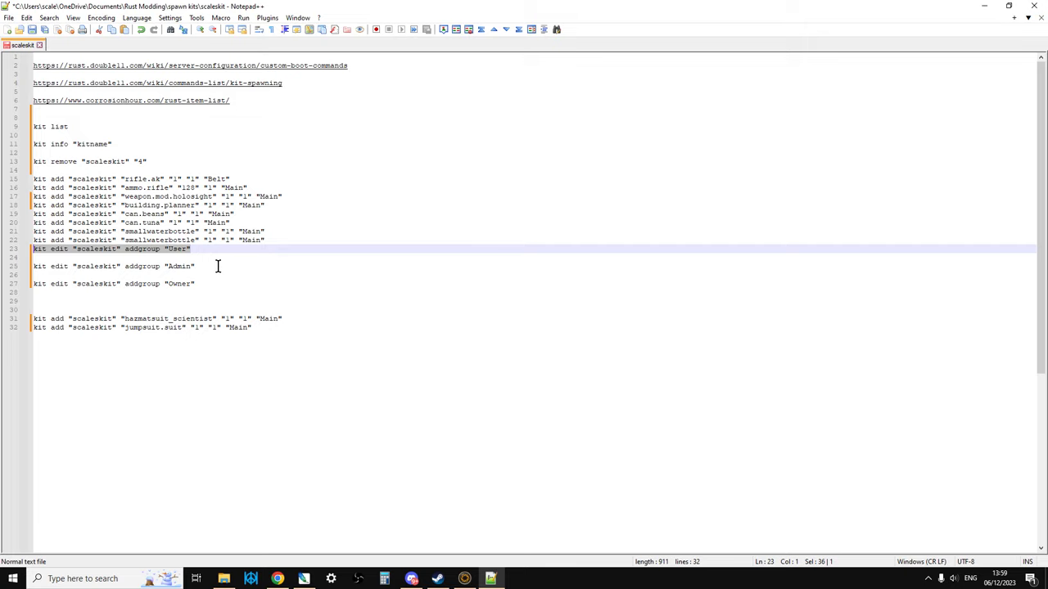
drag(209, 266, 35, 267)
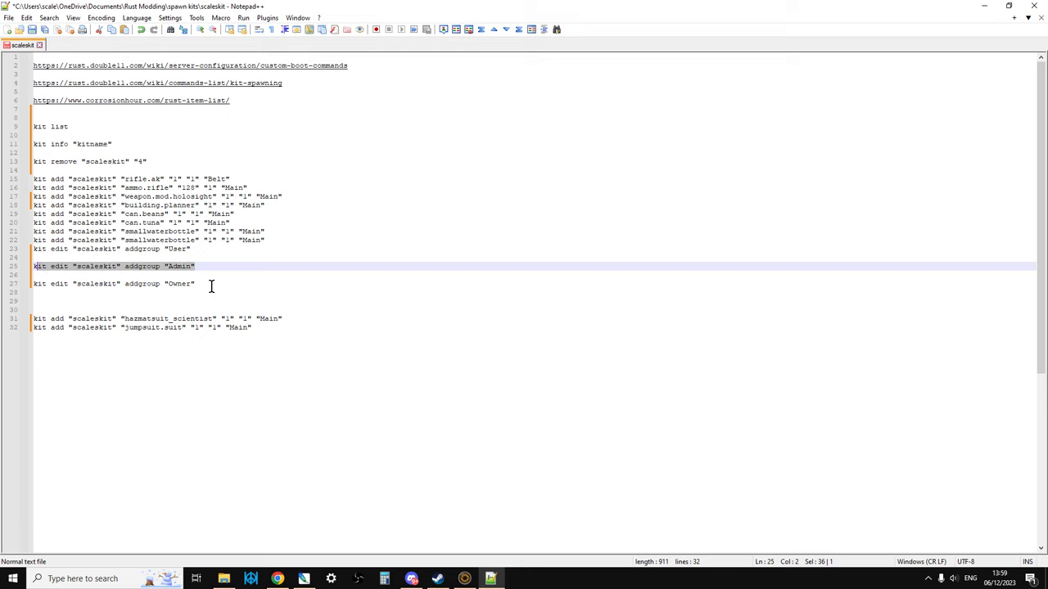
click(193, 284)
drag(194, 284, 23, 289)
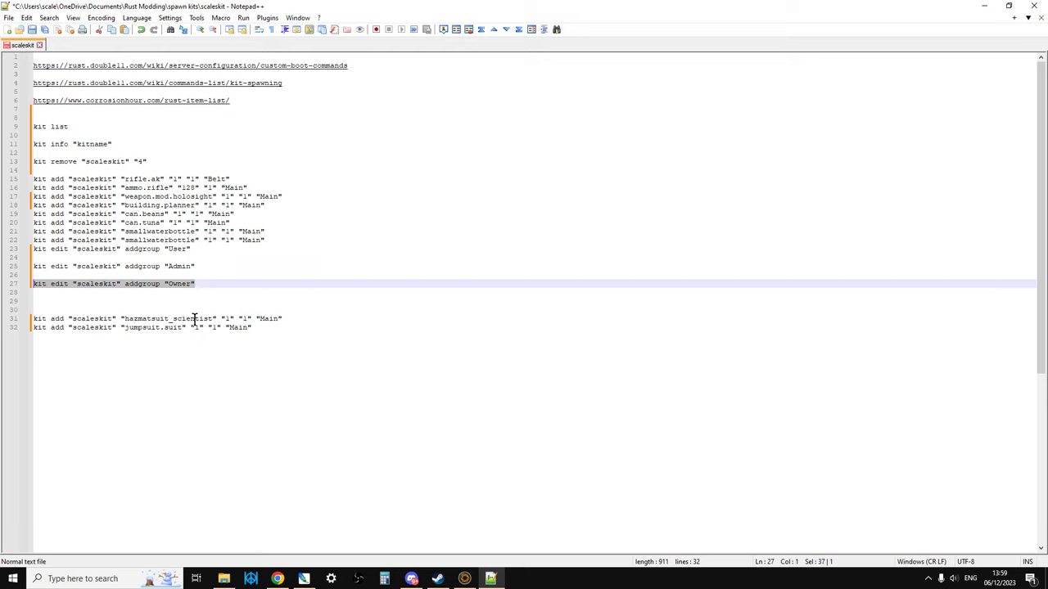
- Close the inventory, walk out and fire the kit rifle through its holo sight
click(463, 579)
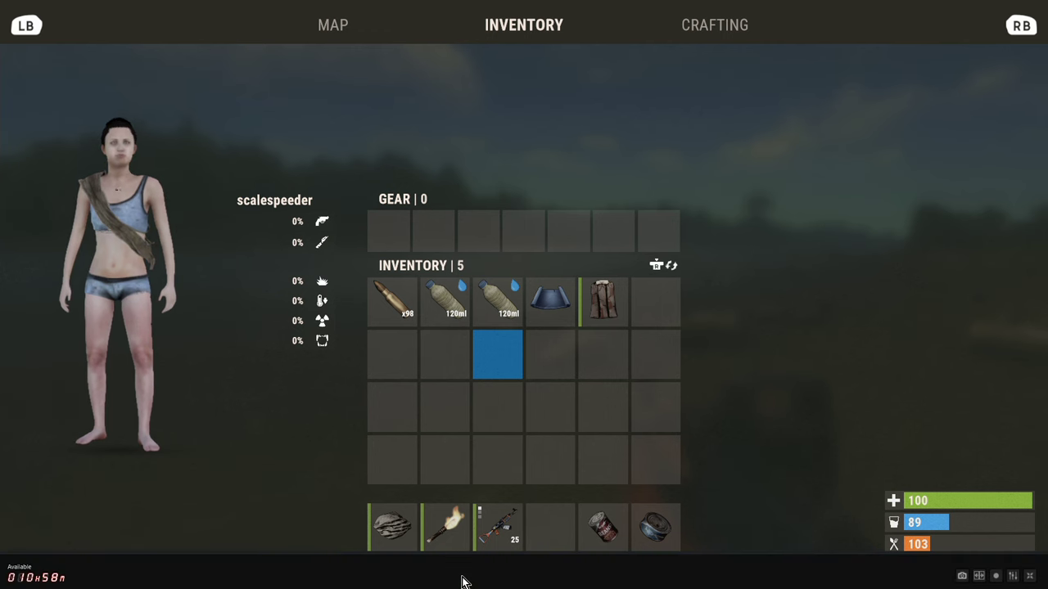
key(Tab)
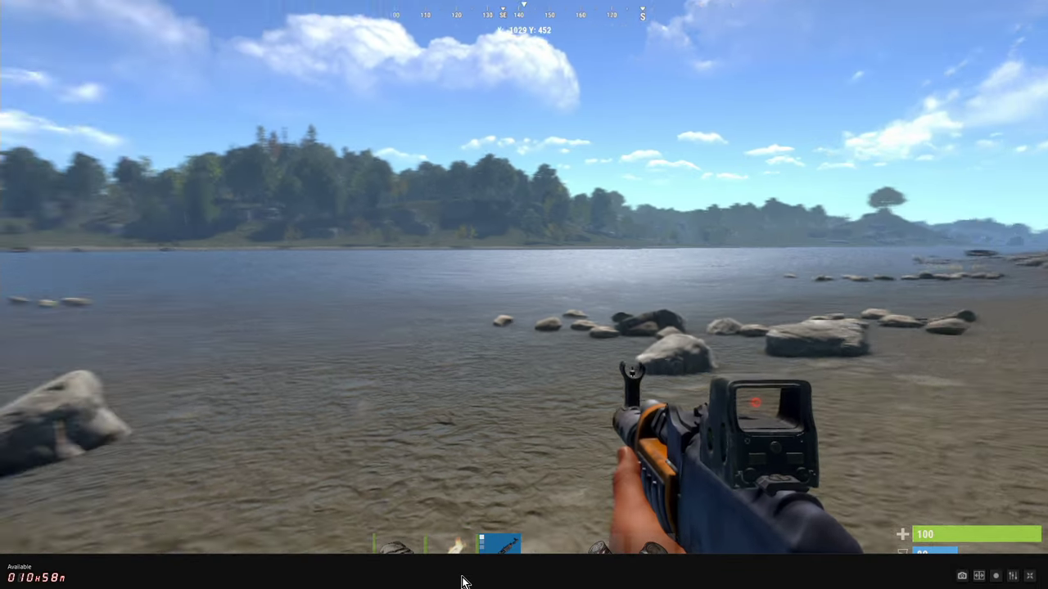
key(w)
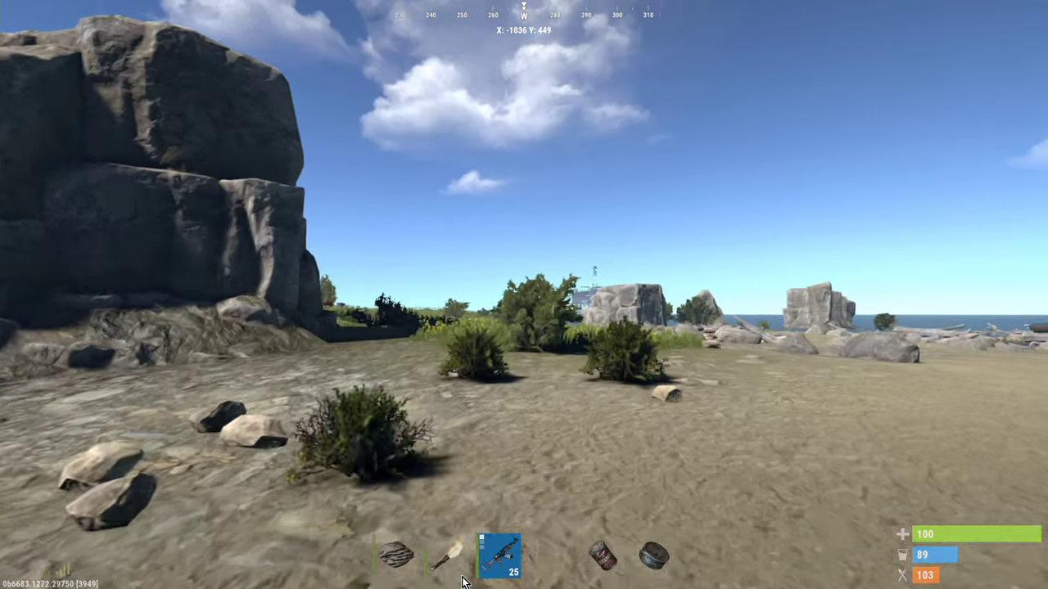
right_click(463, 579)
click(463, 578)
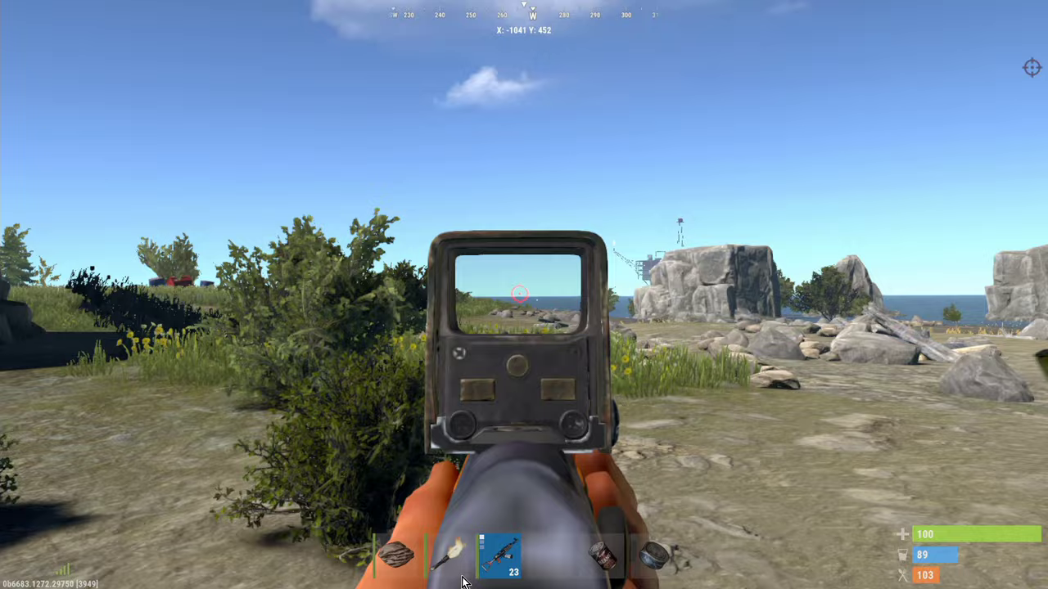
key(w)
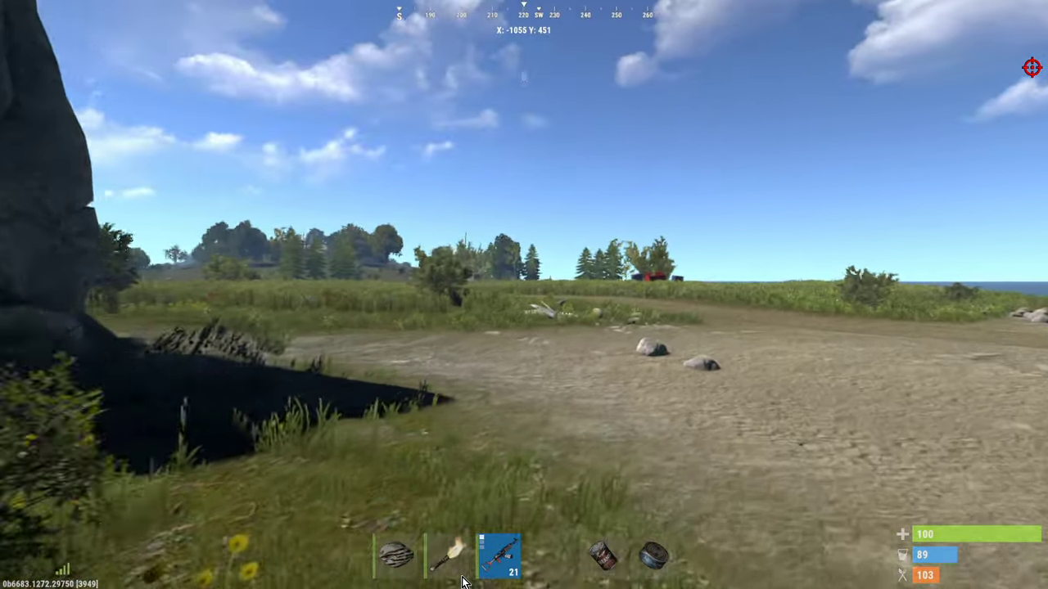
right_click(463, 579)
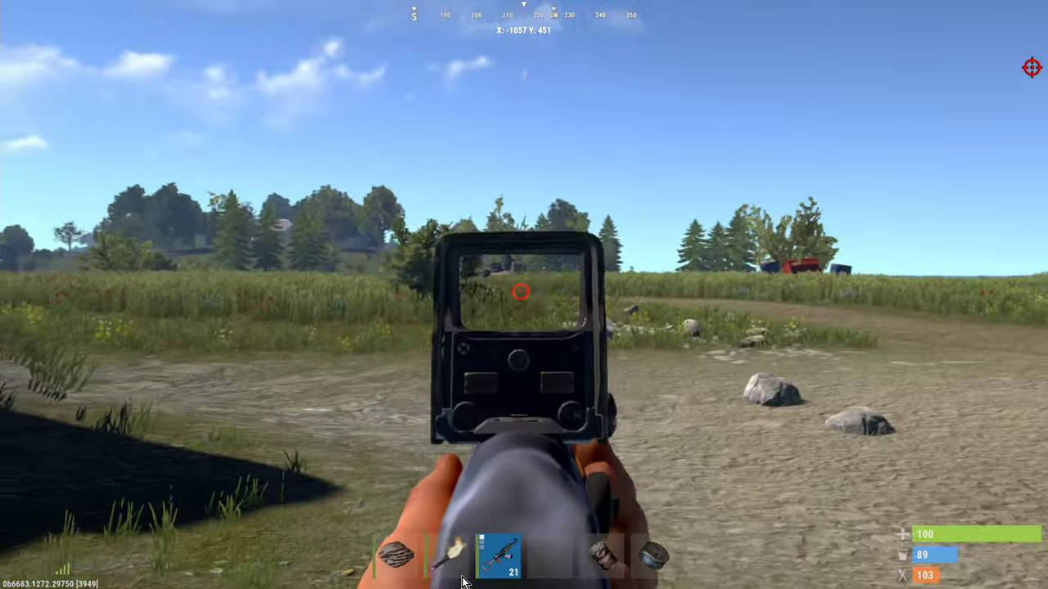
click(463, 579)
click(464, 579)
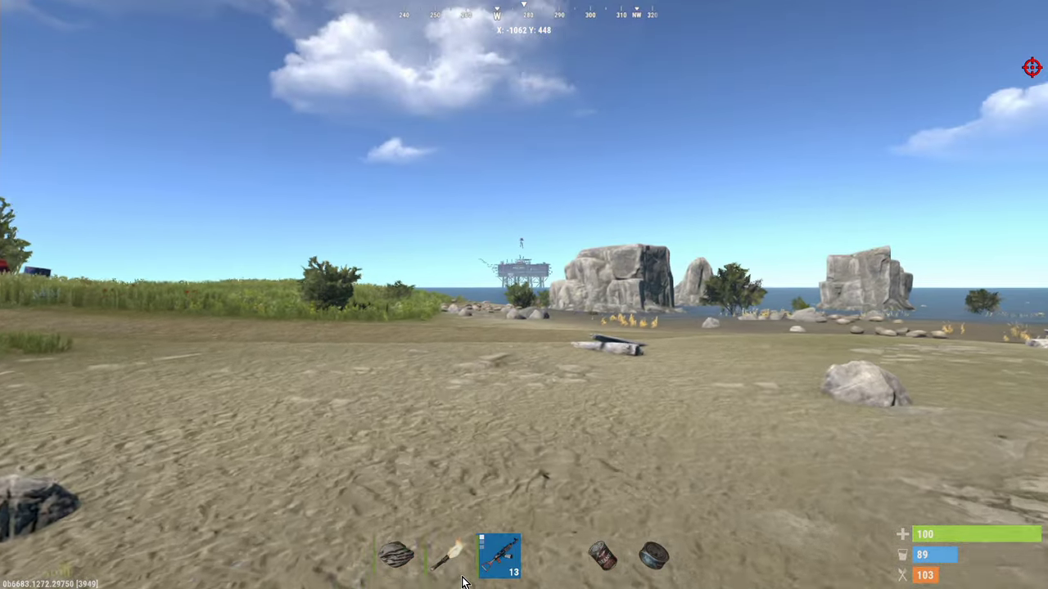
- Walk across the grassy slope to the coast and fire more rounds aimed down the sight
key(w)
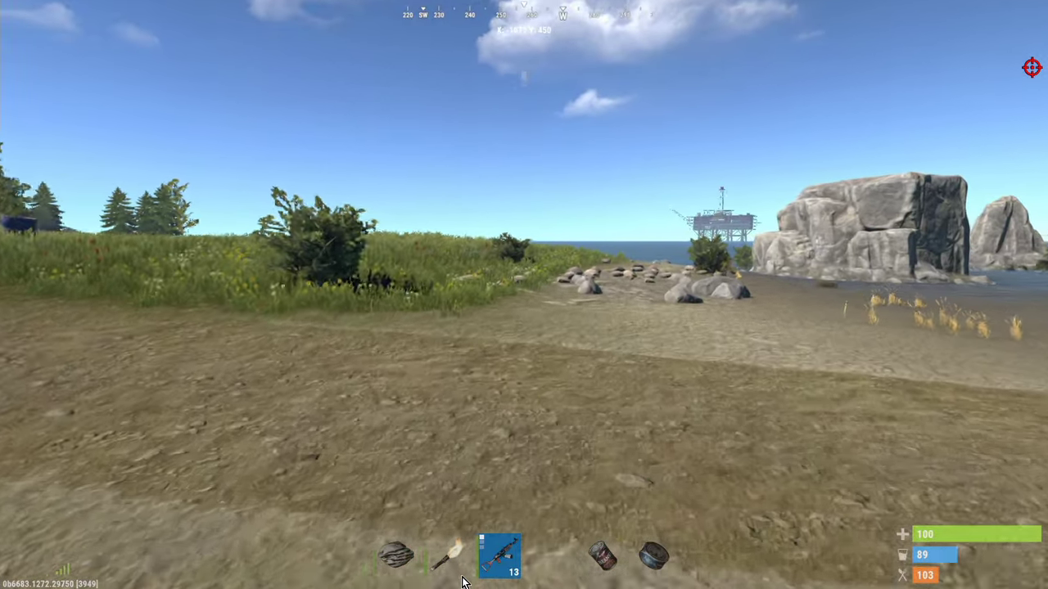
key(w)
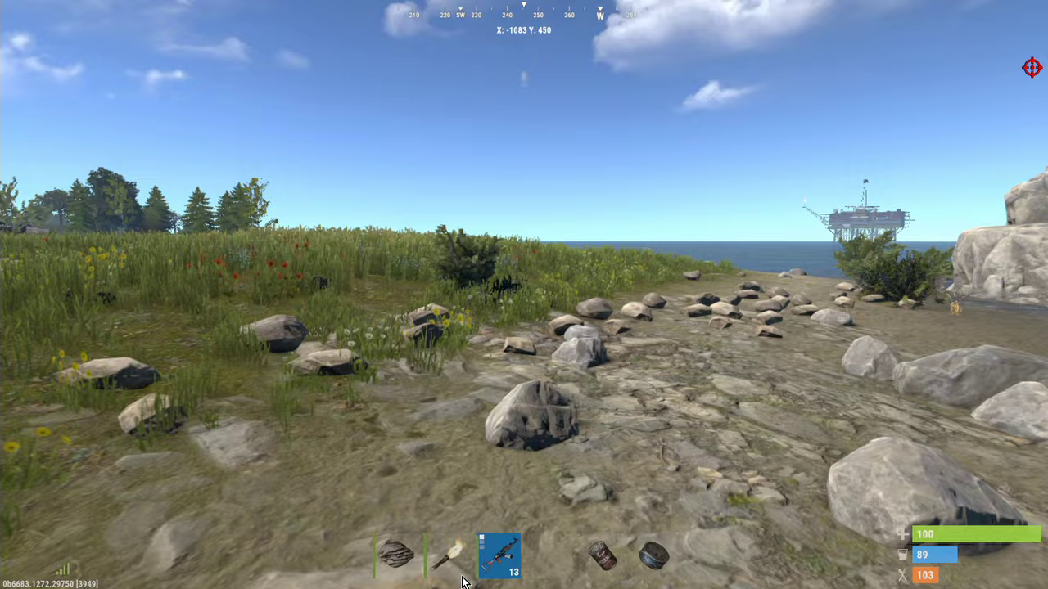
key(w)
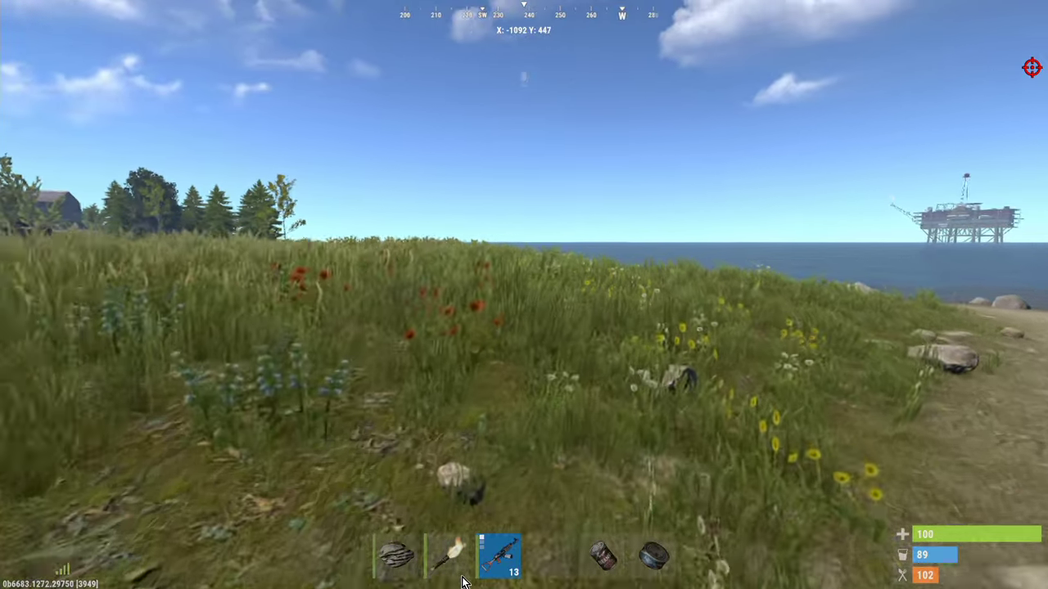
key(w)
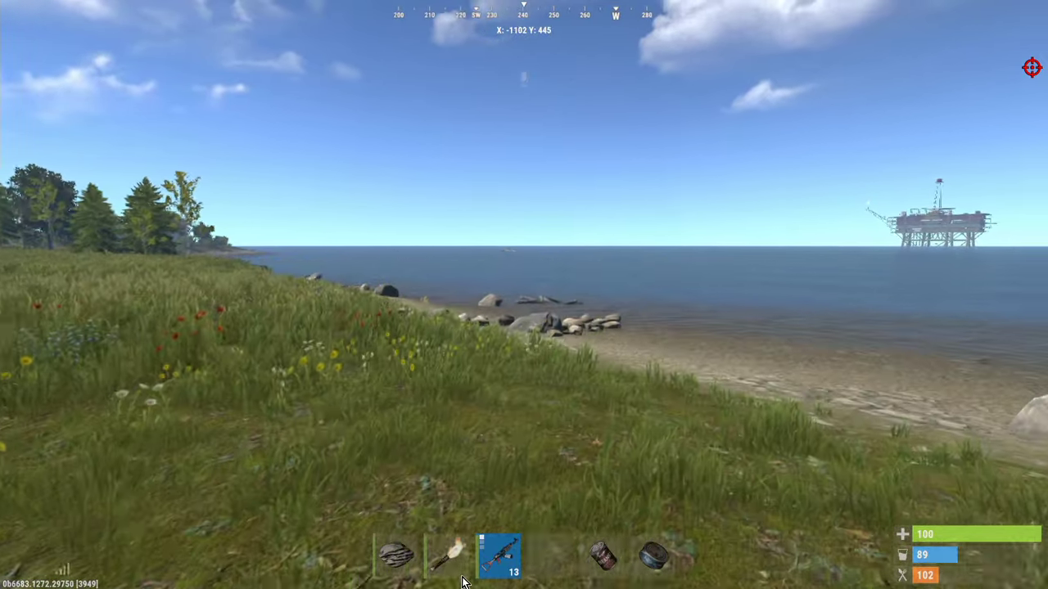
key(w)
right_click(462, 581)
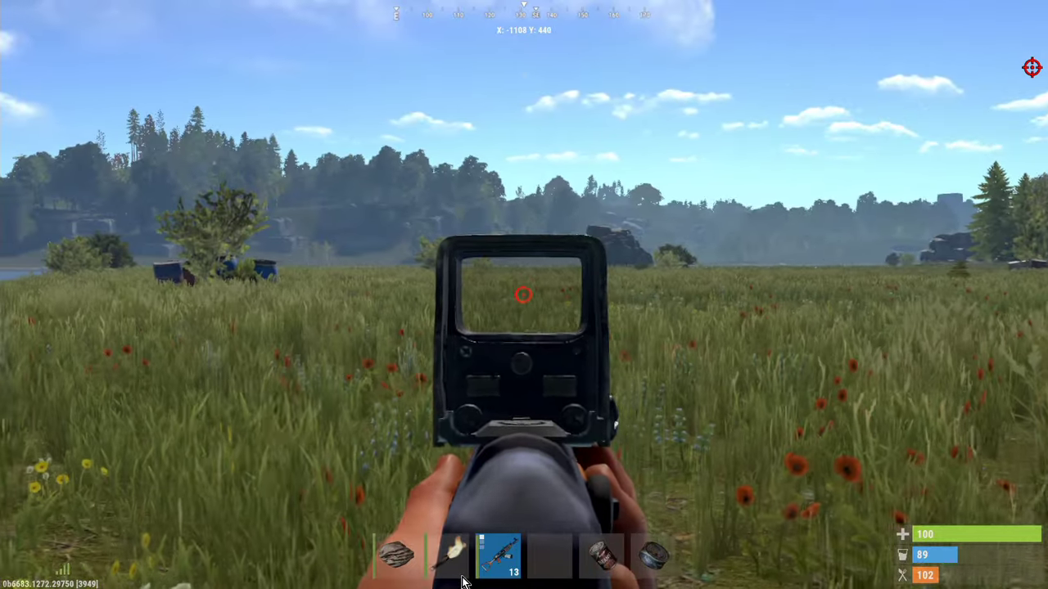
right_click(462, 581)
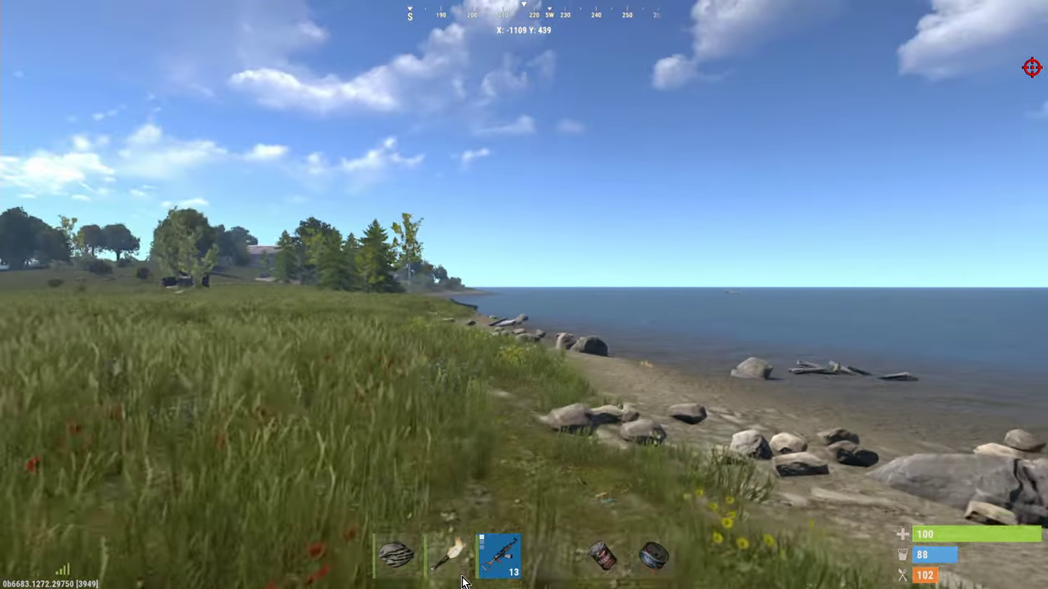
key(w)
key(w)
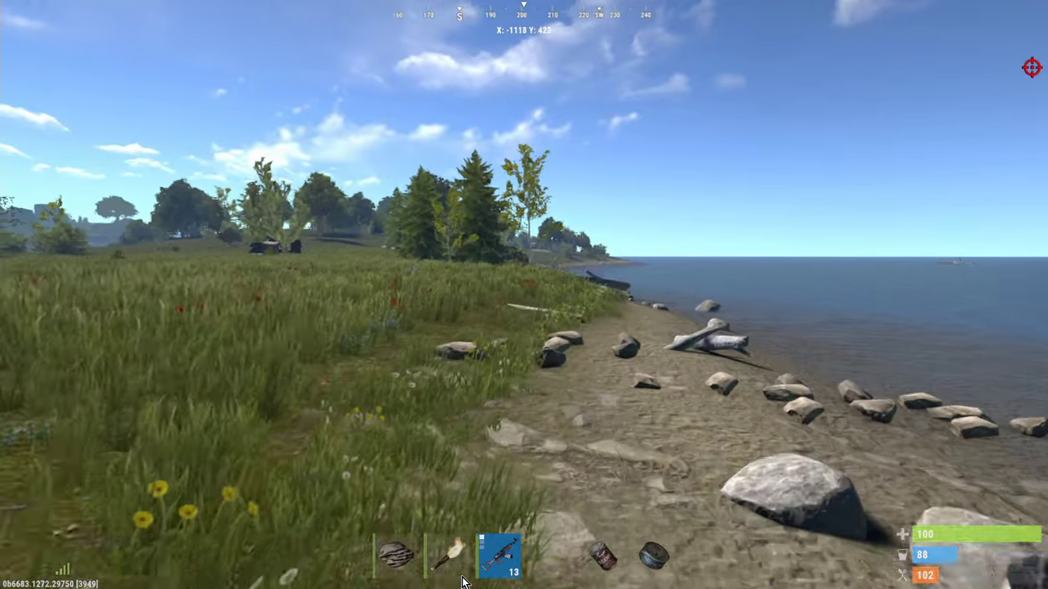
right_click(462, 581)
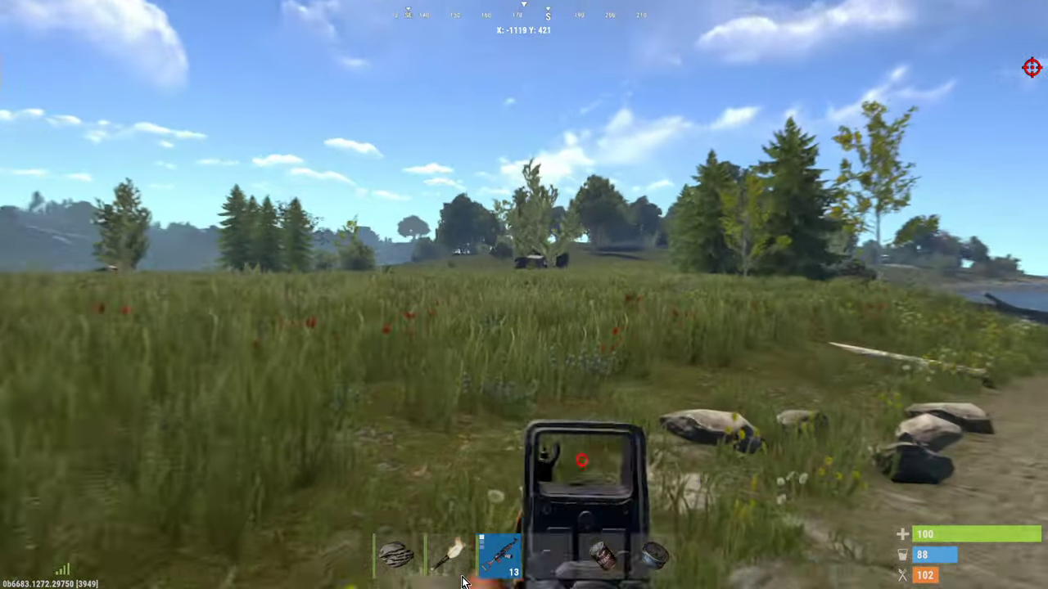
click(463, 581)
- Fire the last rounds along the shoreline until the magazine shows 0, then reload
key(w)
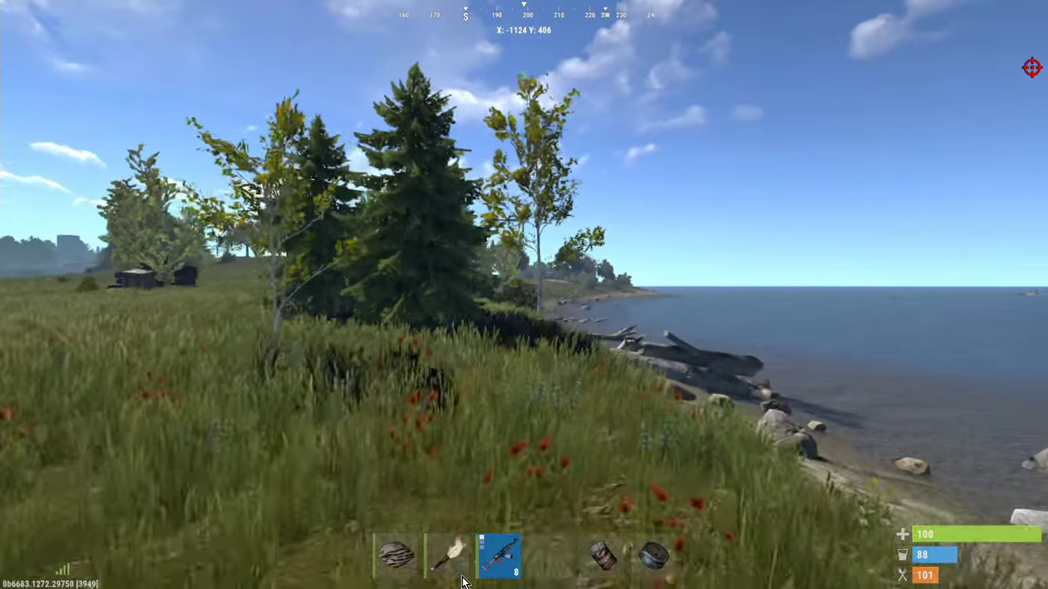
key(w)
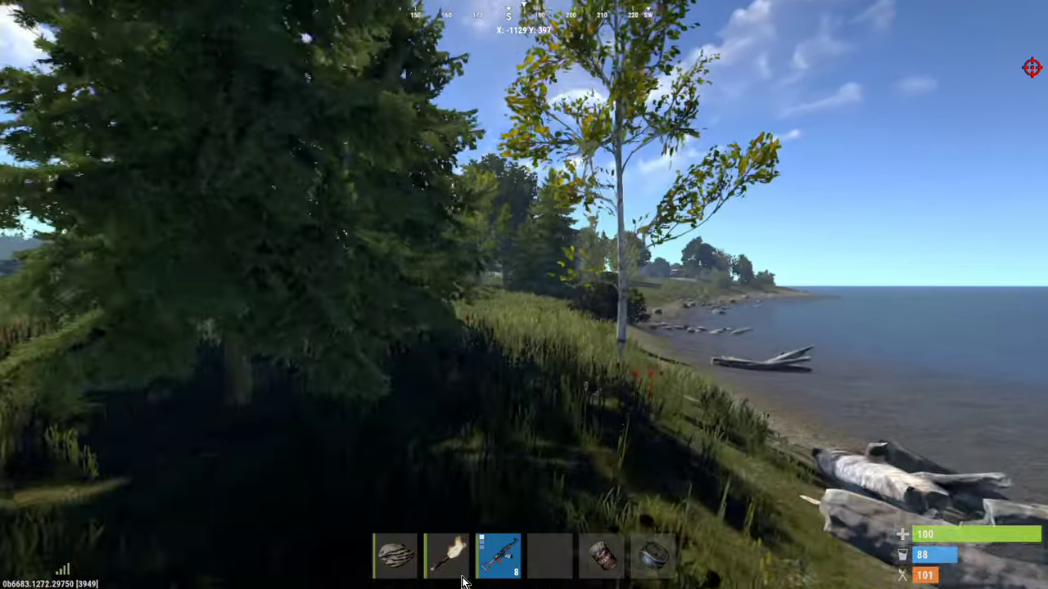
key(w)
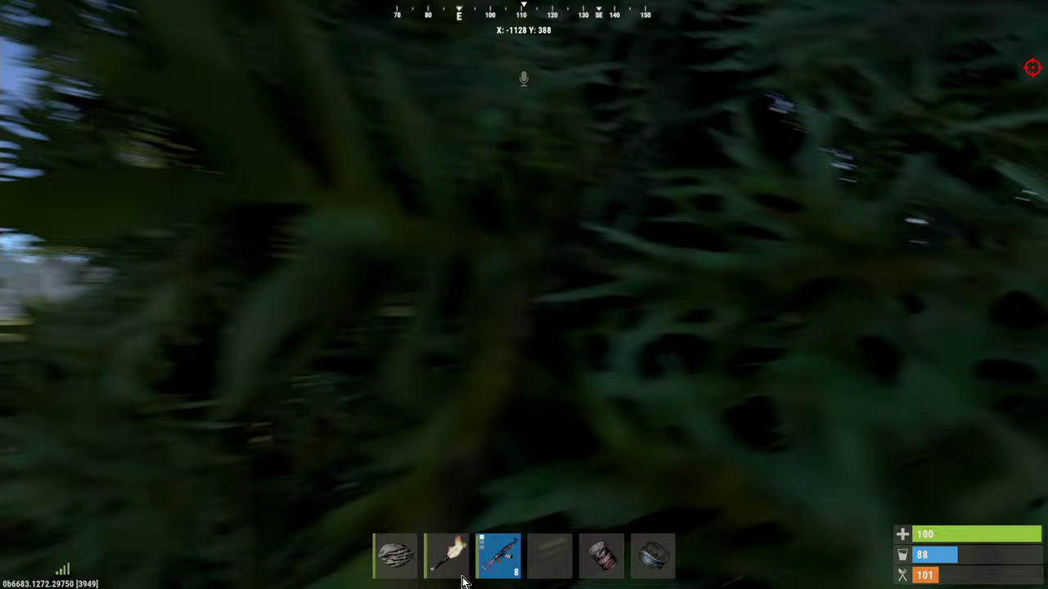
key(w)
click(463, 581)
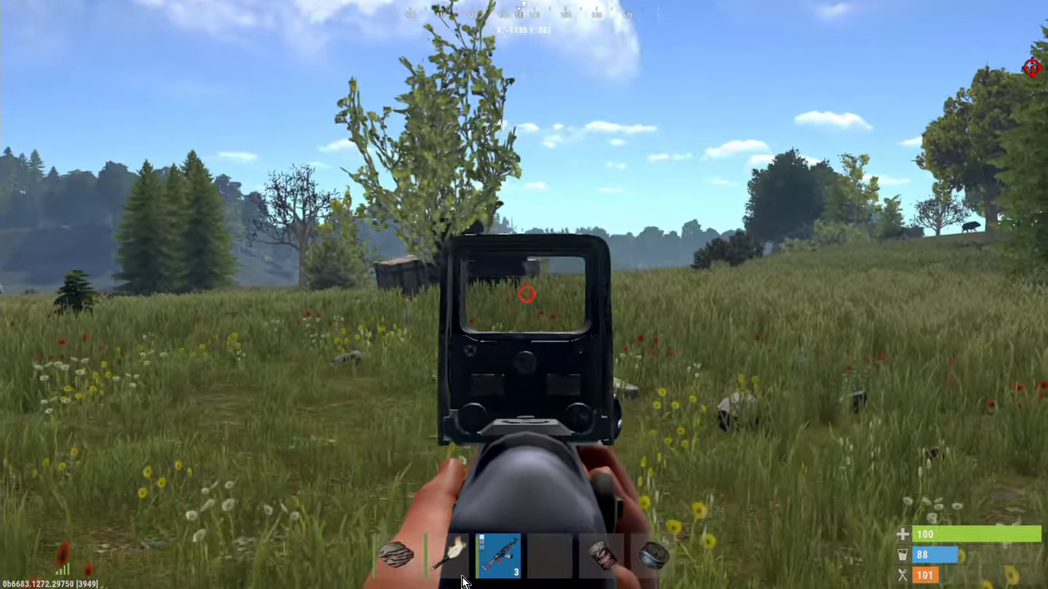
click(462, 581)
key(r)
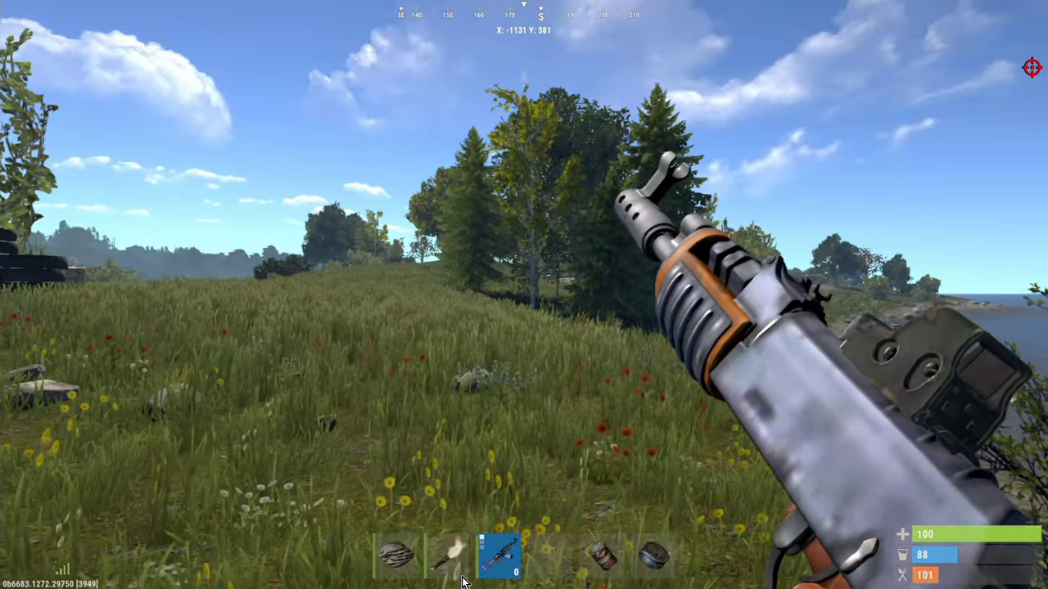